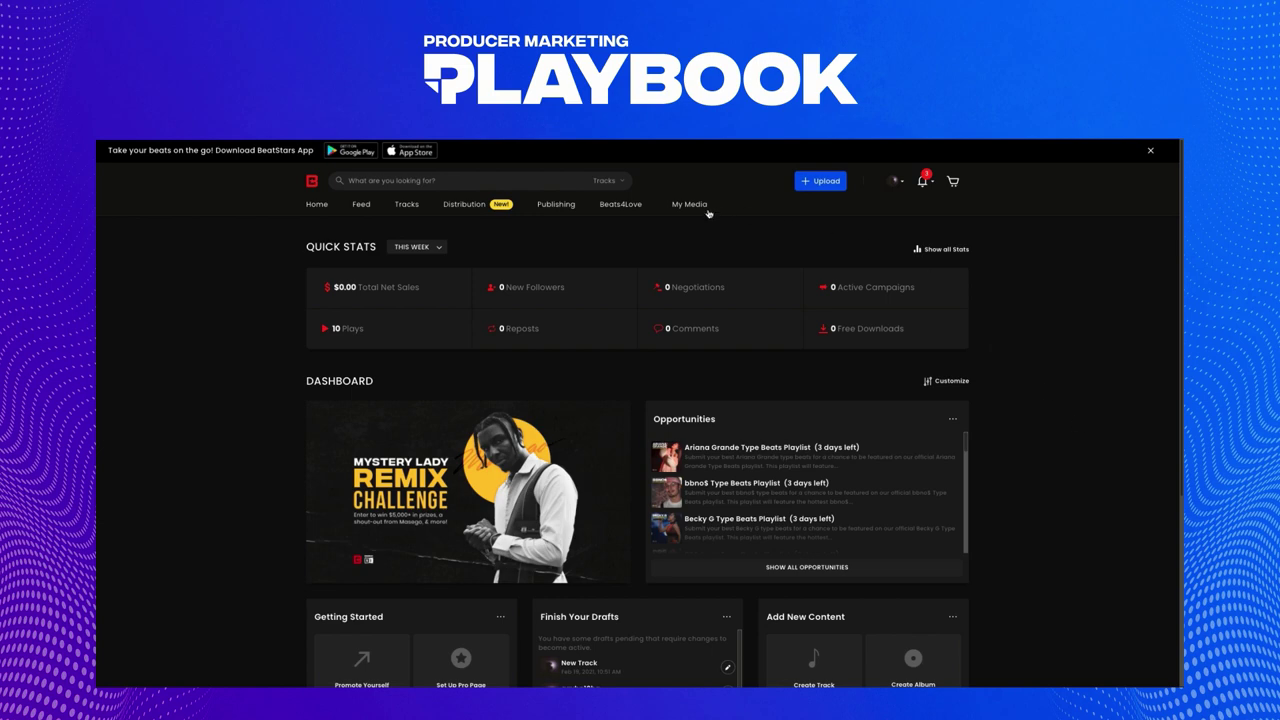
Open the FanConnect details from the marketing integrations and dismiss the invalid key notice.
{"action": "mouse_move", "coordinate": [688, 206]}
{"action": "left_click", "coordinate": [690, 288]}
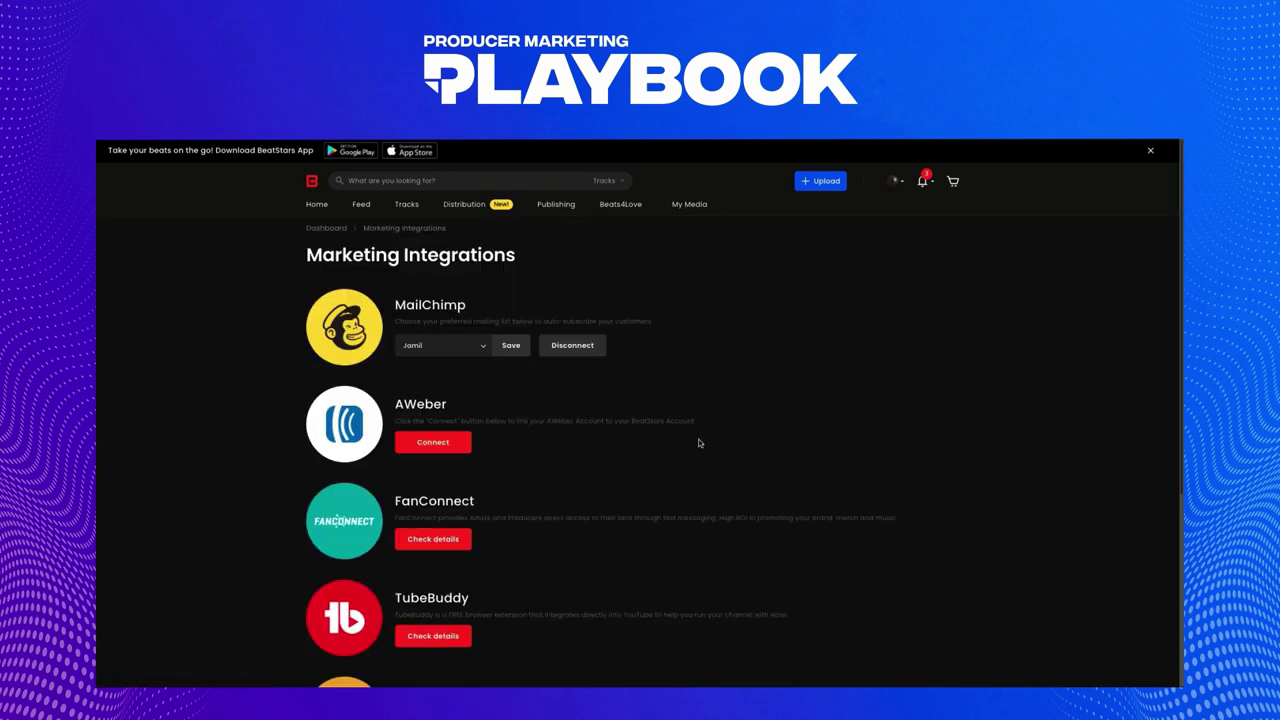
{"action": "scroll", "coordinate": [660, 452], "scroll_direction": "down", "scroll_amount": 1}
{"action": "left_click", "coordinate": [462, 495]}
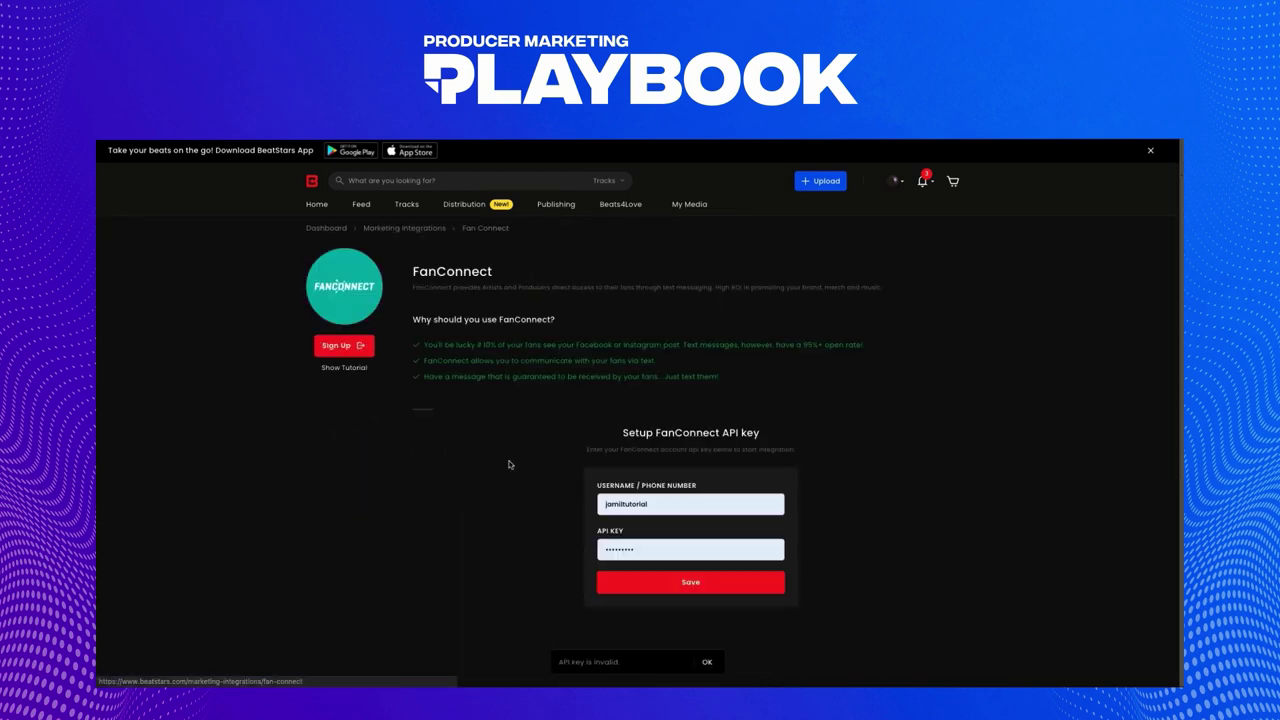
{"action": "left_click", "coordinate": [712, 666]}
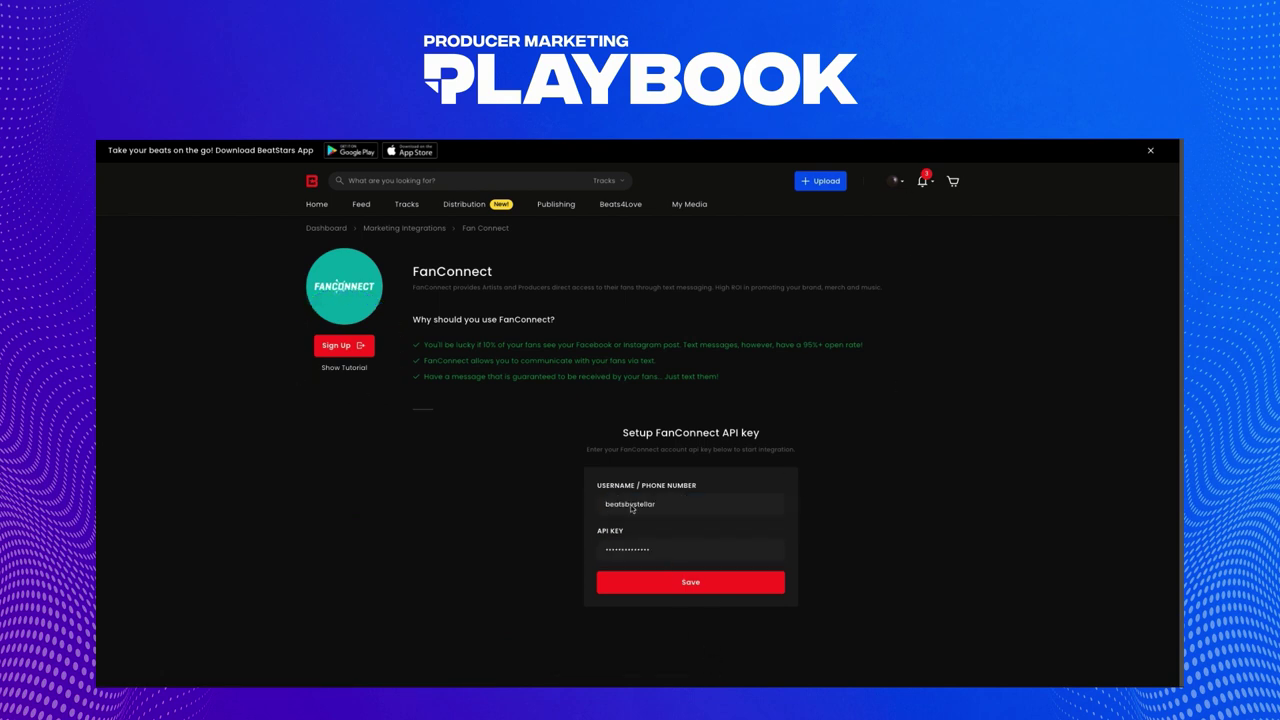
Switch to the FanConnect site and open the API integration page of the account.
{"action": "left_click", "coordinate": [346, 346]}
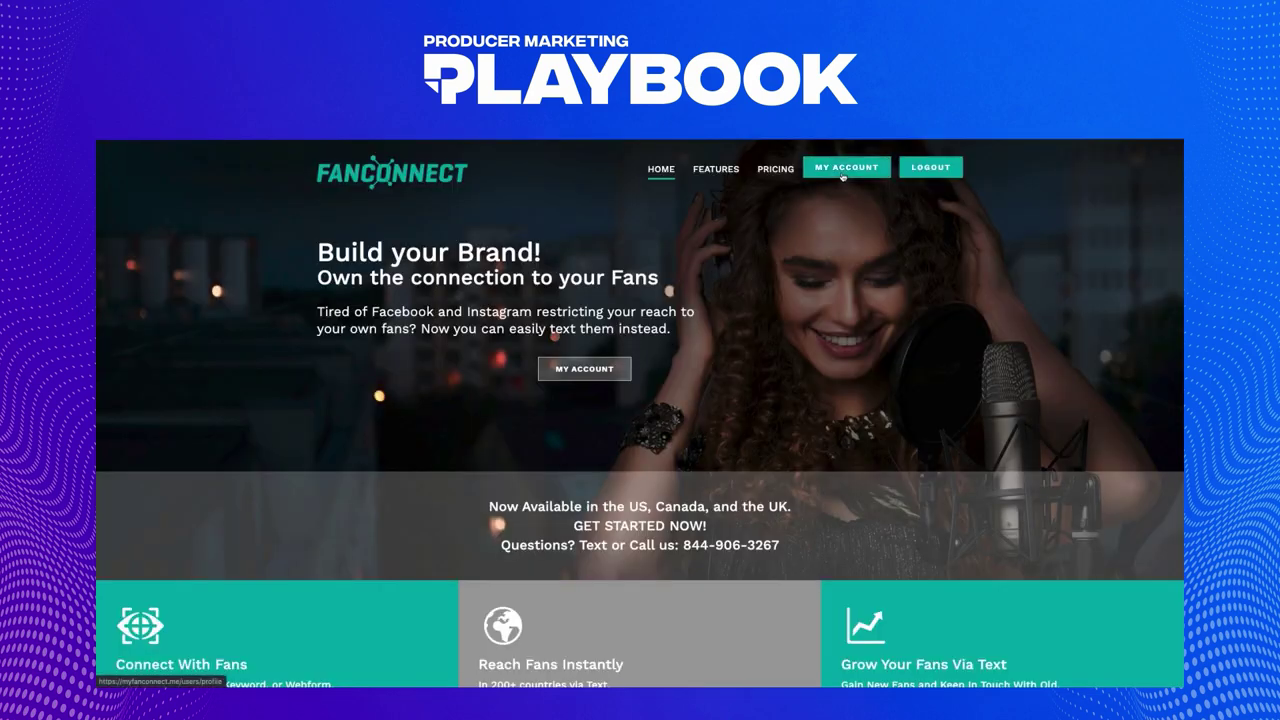
{"action": "left_click", "coordinate": [843, 176]}
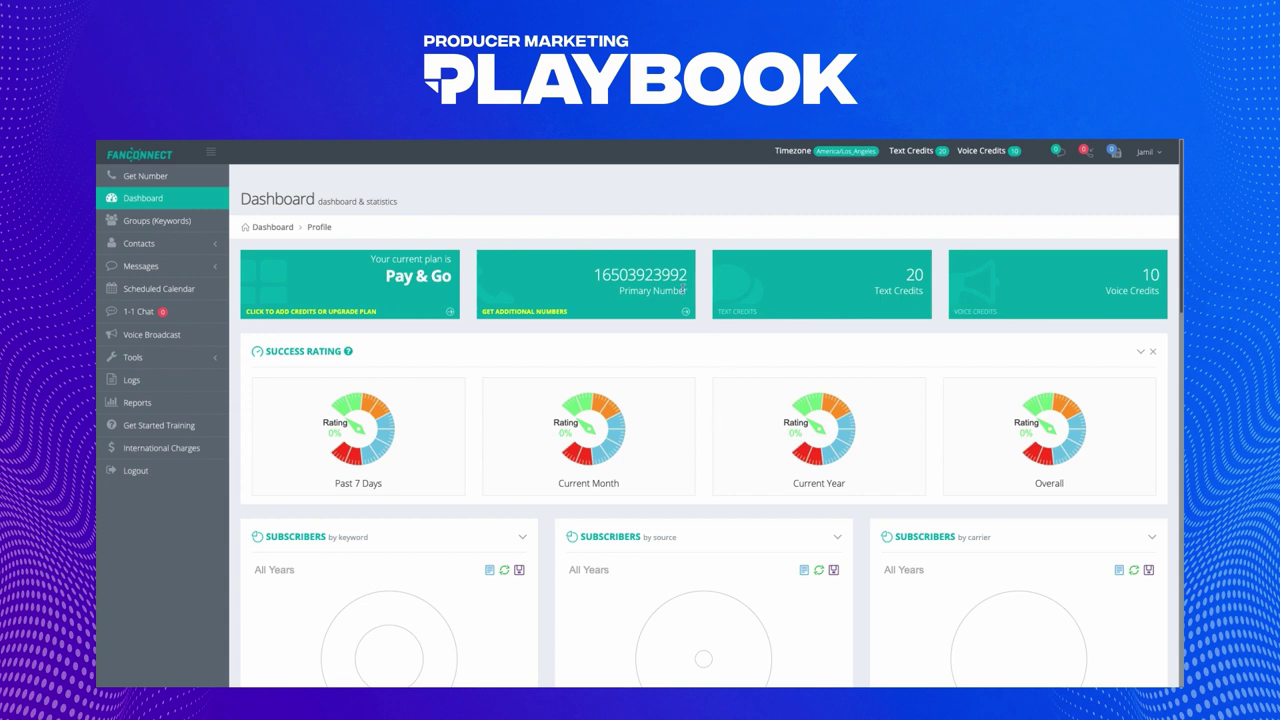
{"action": "left_click", "coordinate": [1146, 152]}
{"action": "left_click", "coordinate": [1113, 275]}
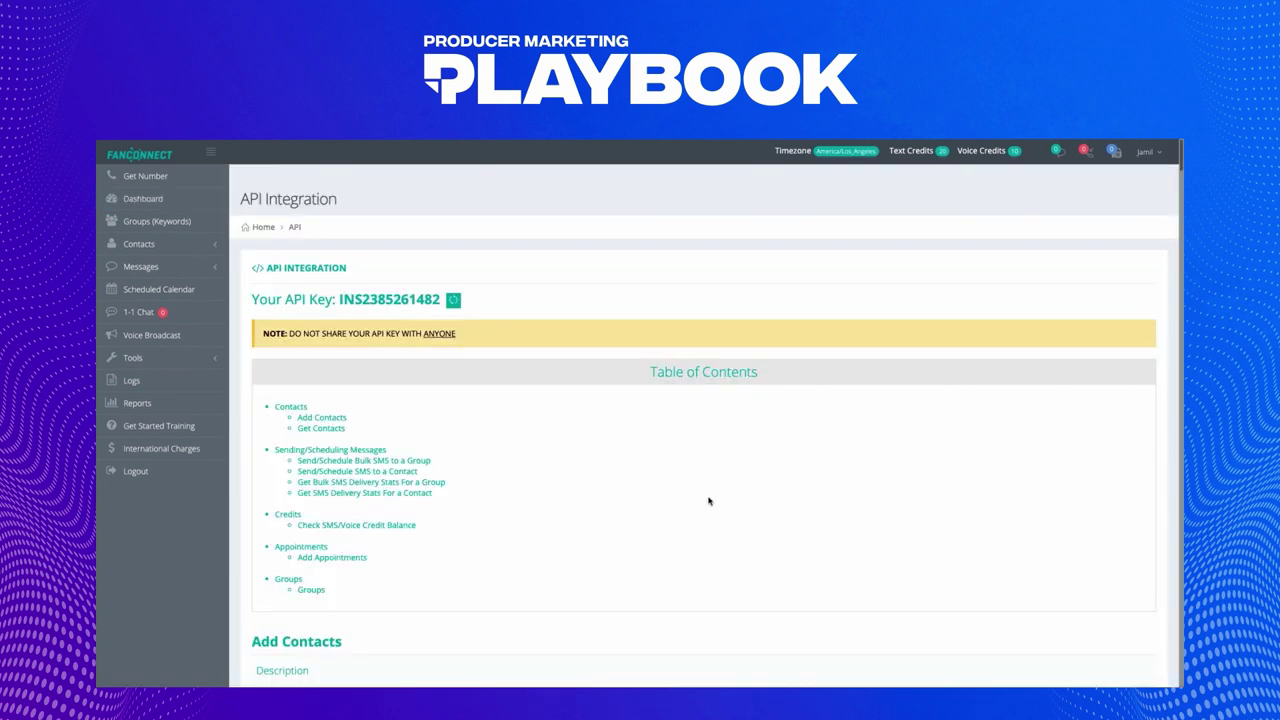
Regenerate the FanConnect API key, enter it with the username in the BeatStars FanConnect setup, and save.
{"action": "left_click", "coordinate": [453, 299]}
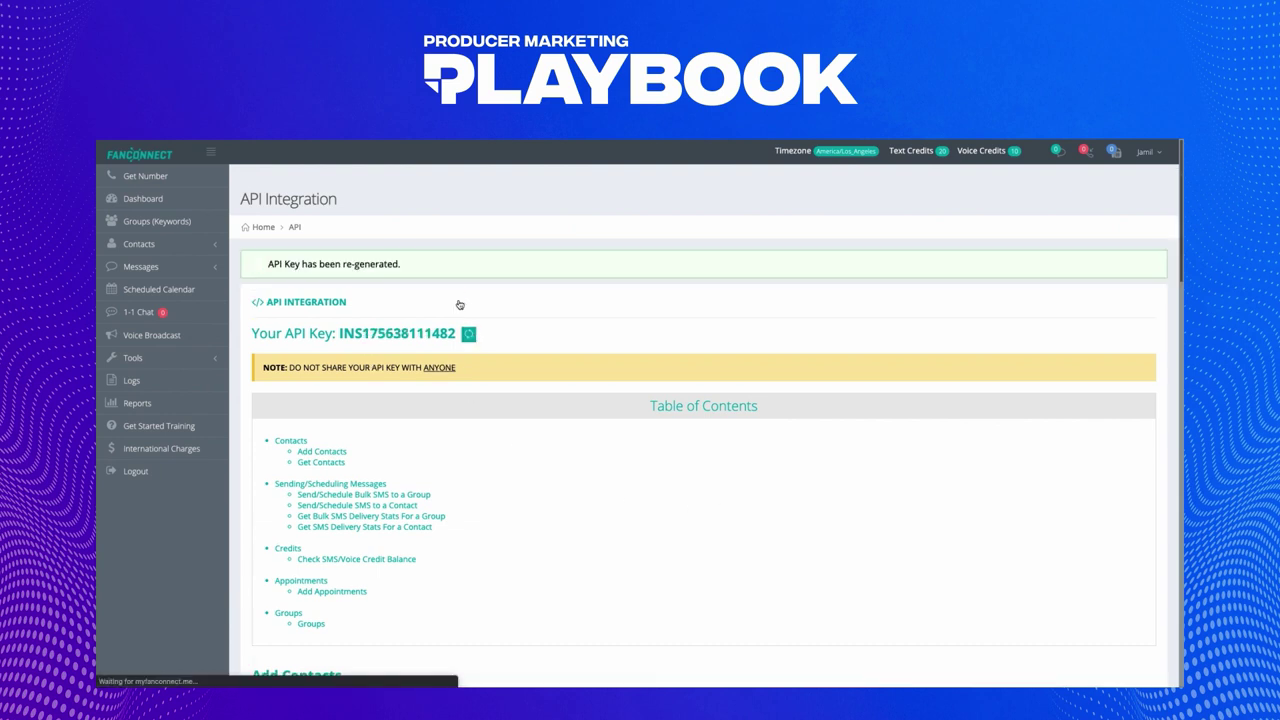
{"action": "left_click_drag", "start_coordinate": [339, 334], "coordinate": [453, 336]}
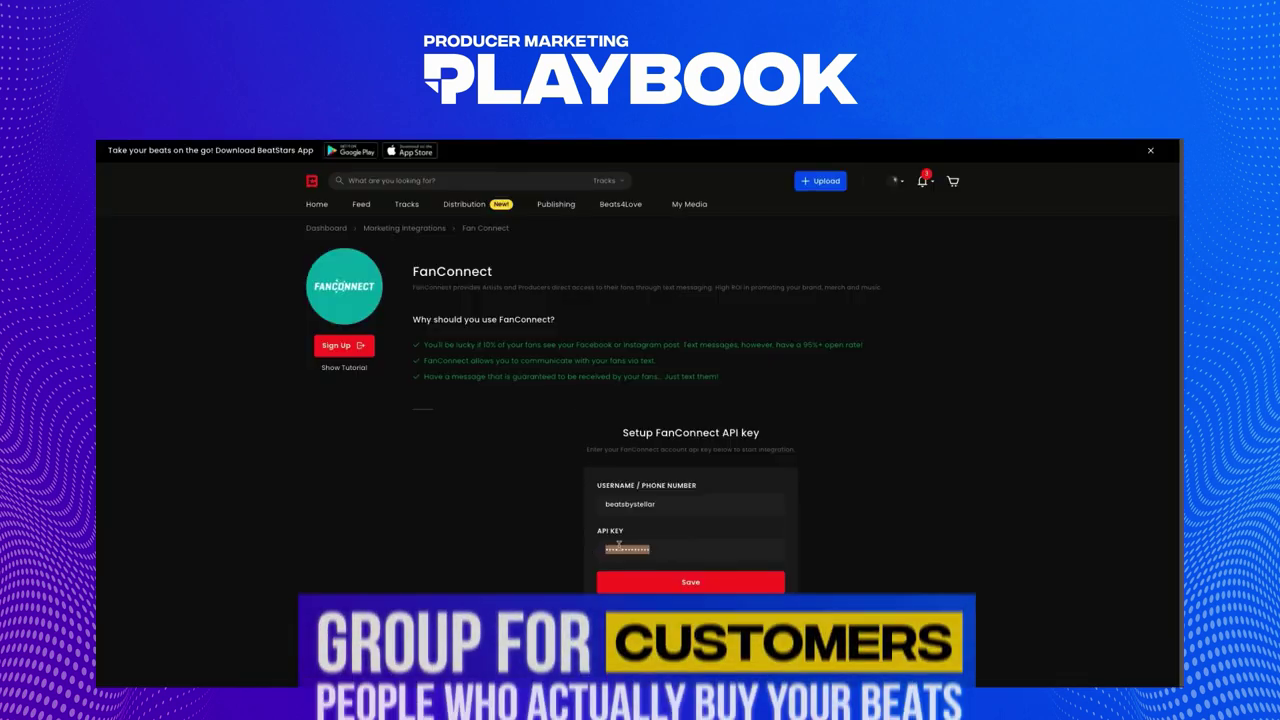
{"action": "left_click", "coordinate": [667, 502]}
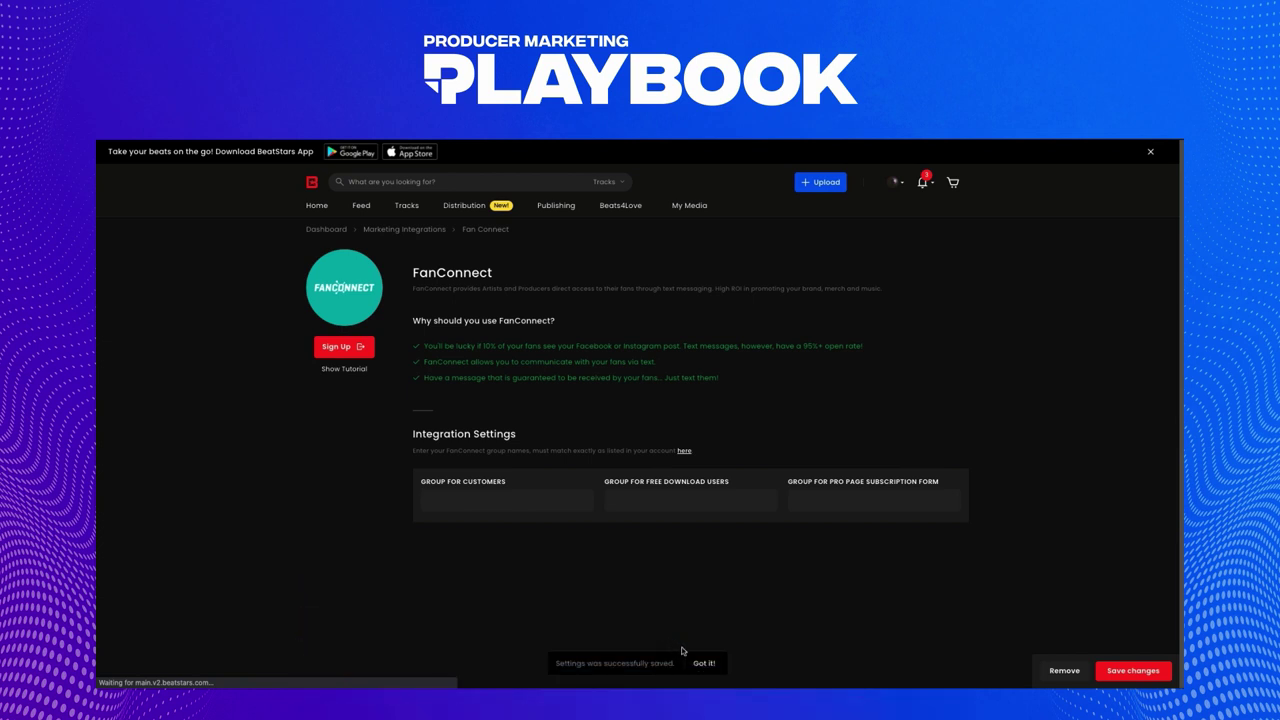
{"action": "left_click", "coordinate": [704, 664]}
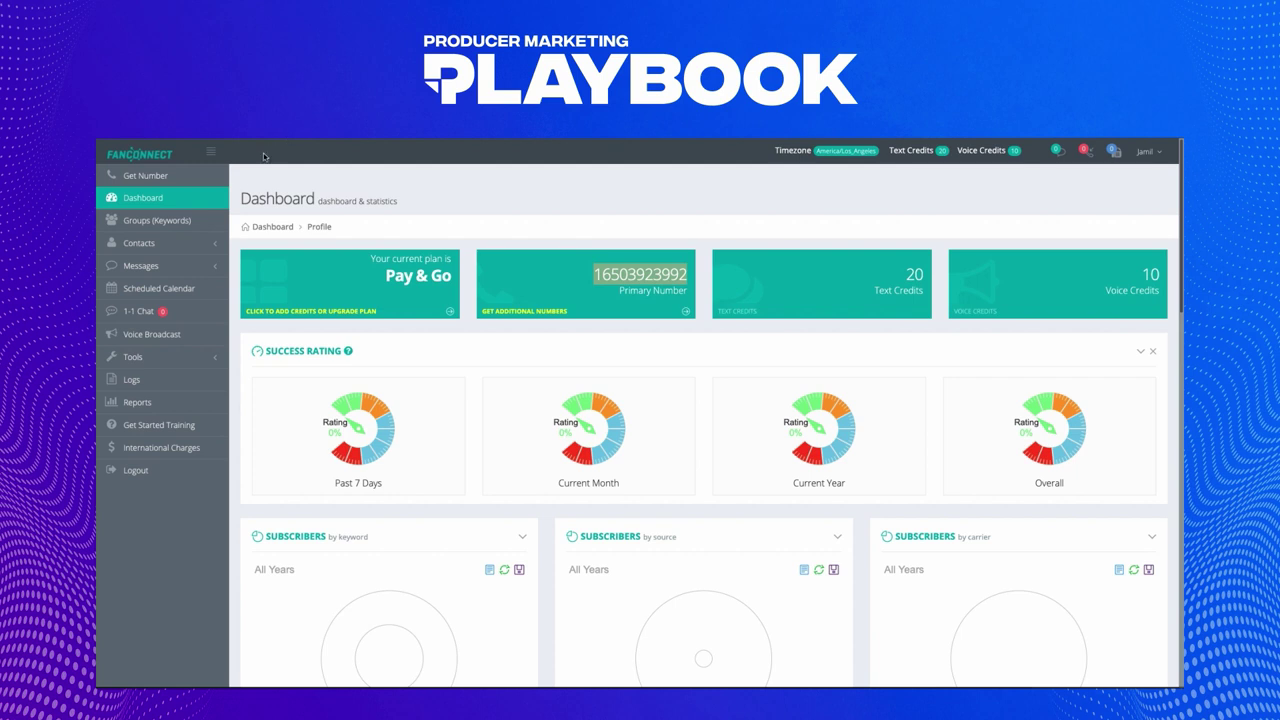
In FanConnect, start a new keyword group and name it "Free downloads".
{"action": "left_click", "coordinate": [190, 220]}
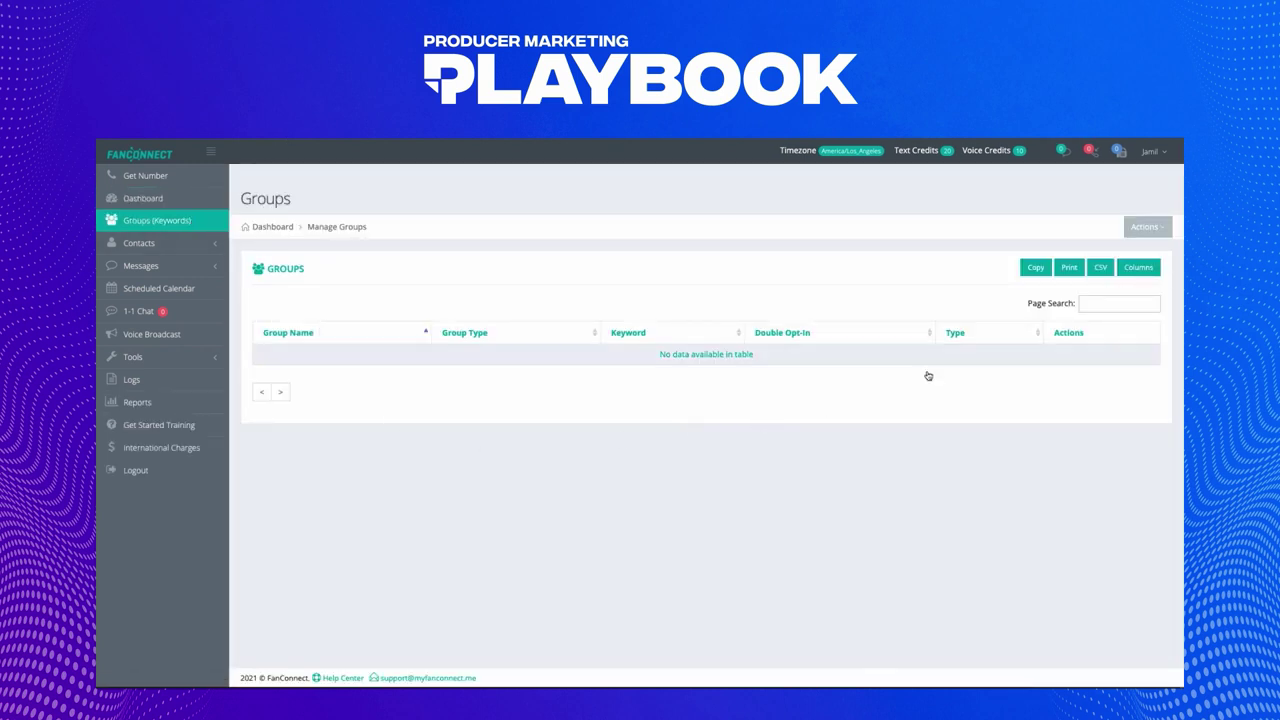
{"action": "left_click", "coordinate": [1146, 229]}
{"action": "left_click", "coordinate": [1112, 254]}
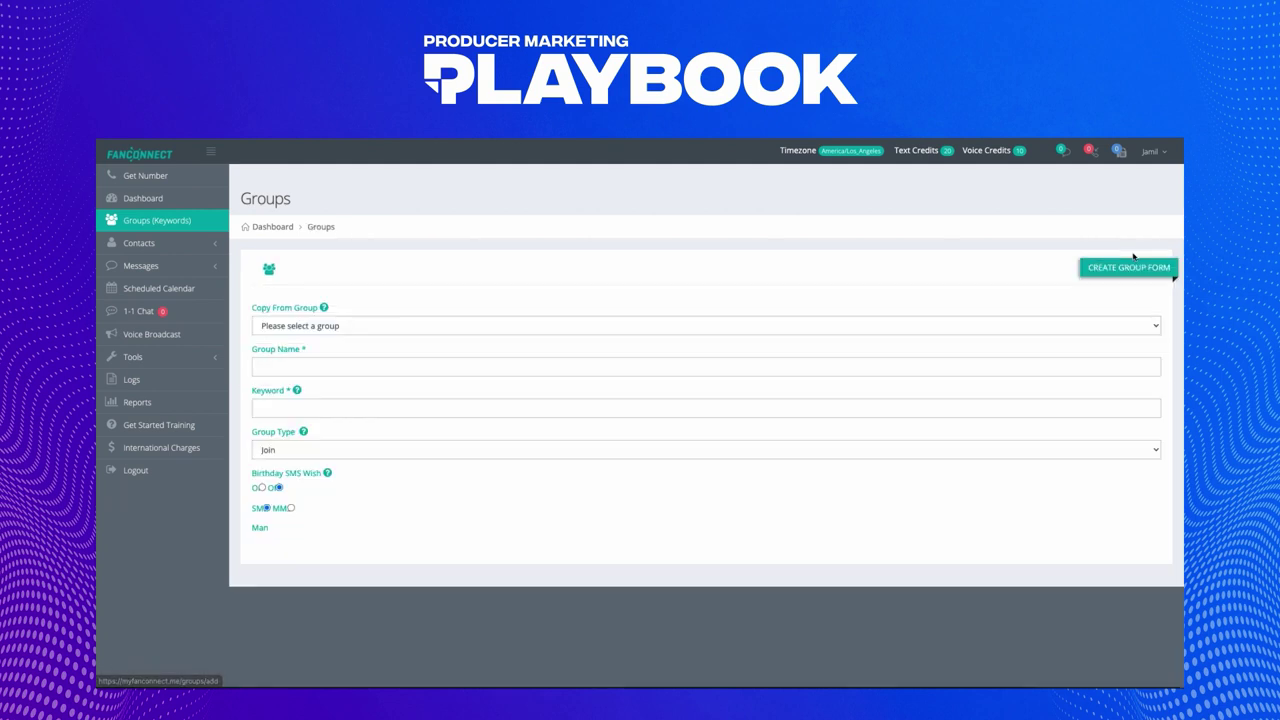
{"action": "left_click", "coordinate": [383, 363]}
{"action": "type", "text": "Free downloads"}
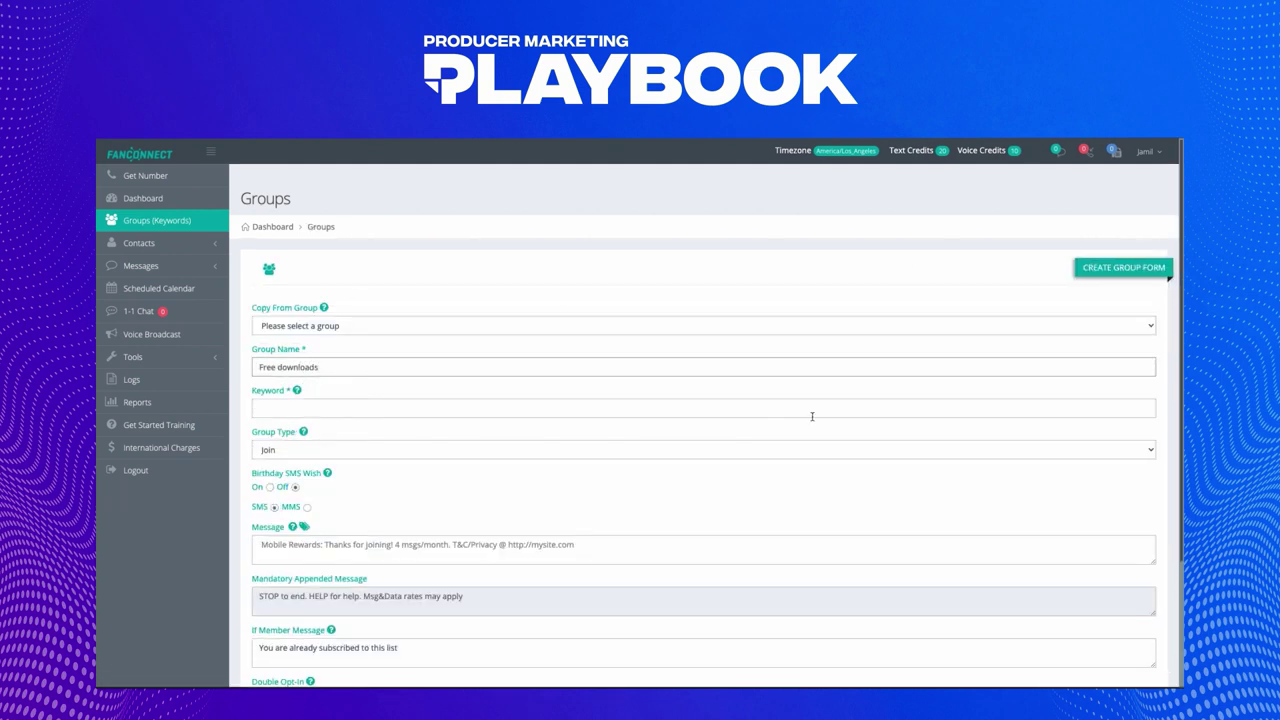
Give the group the keyword "Free downloads" and the message "Thanks for downloading our free beats!", and save it.
{"action": "scroll", "coordinate": [343, 374], "scroll_direction": "down", "scroll_amount": 1}
{"action": "left_click", "coordinate": [438, 512]}
{"action": "type", "text": "Thanks f"}
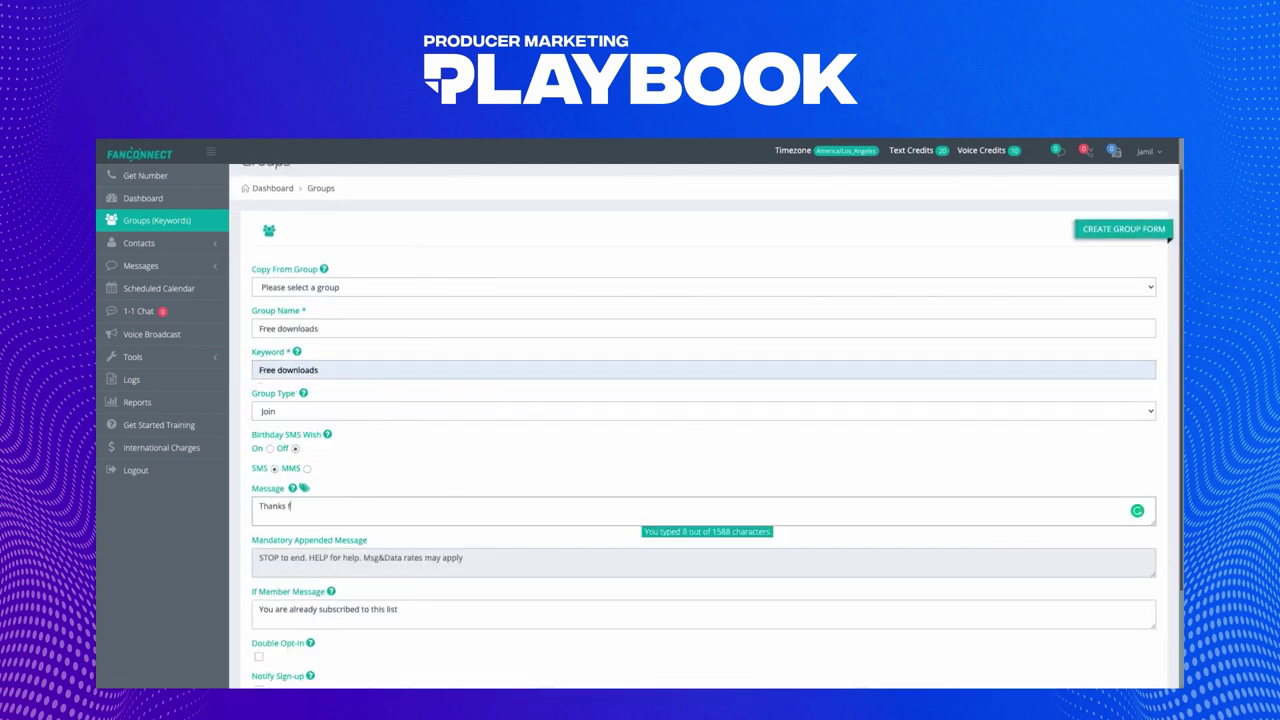
{"action": "type", "text": "or downloading our free beats!"}
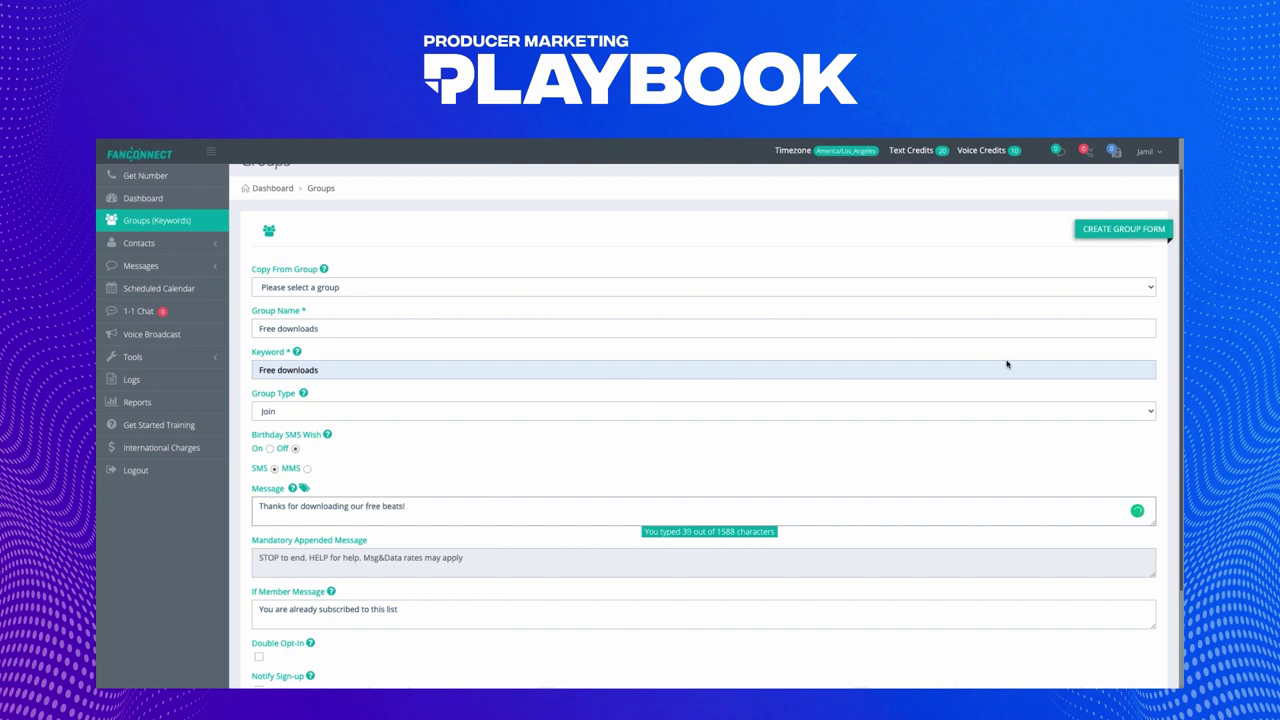
{"action": "scroll", "coordinate": [1006, 363], "scroll_direction": "down", "scroll_amount": 3}
{"action": "left_click", "coordinate": [267, 614]}
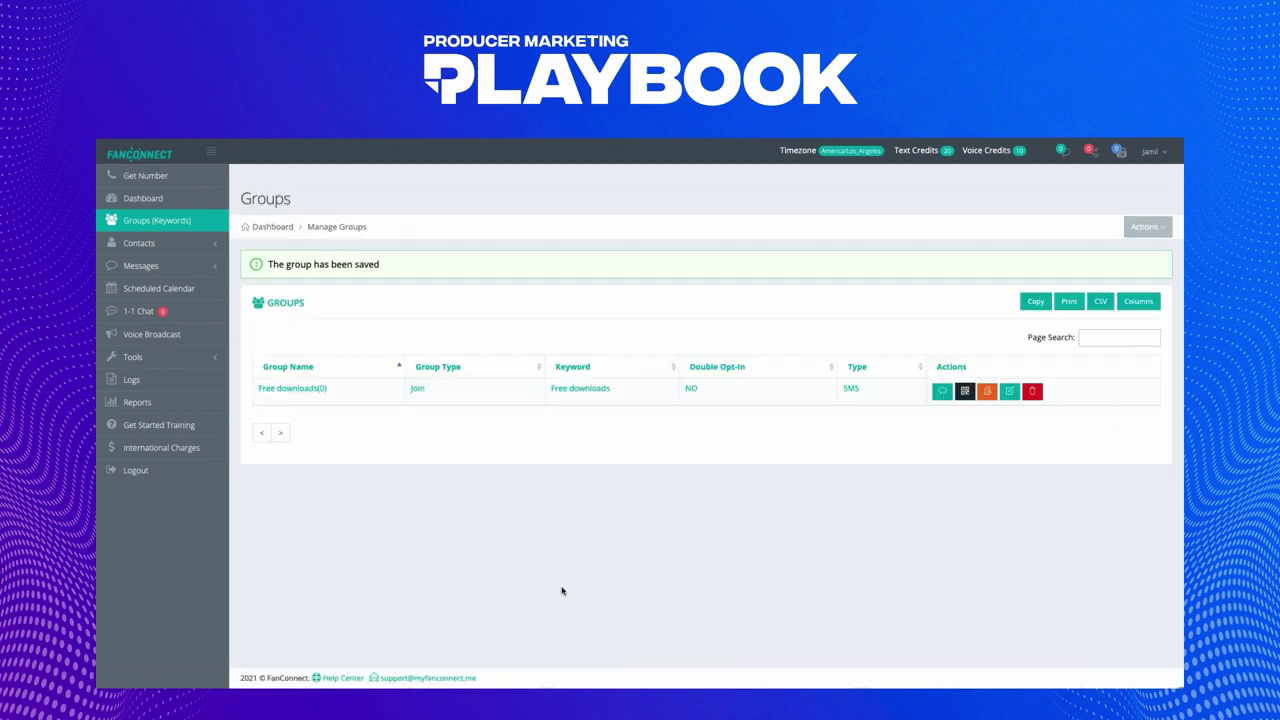
Create and save a second group named "Subscription form", and open the form for another new group.
{"action": "left_click", "coordinate": [1145, 226]}
{"action": "left_click", "coordinate": [1100, 257]}
{"action": "left_click", "coordinate": [480, 366]}
{"action": "left_click", "coordinate": [294, 397]}
{"action": "left_click", "coordinate": [297, 408]}
{"action": "key", "text": "Down"}
{"action": "key", "text": "Down"}
{"action": "key", "text": "Return"}
{"action": "scroll", "coordinate": [700, 450], "scroll_direction": "down", "scroll_amount": 1}
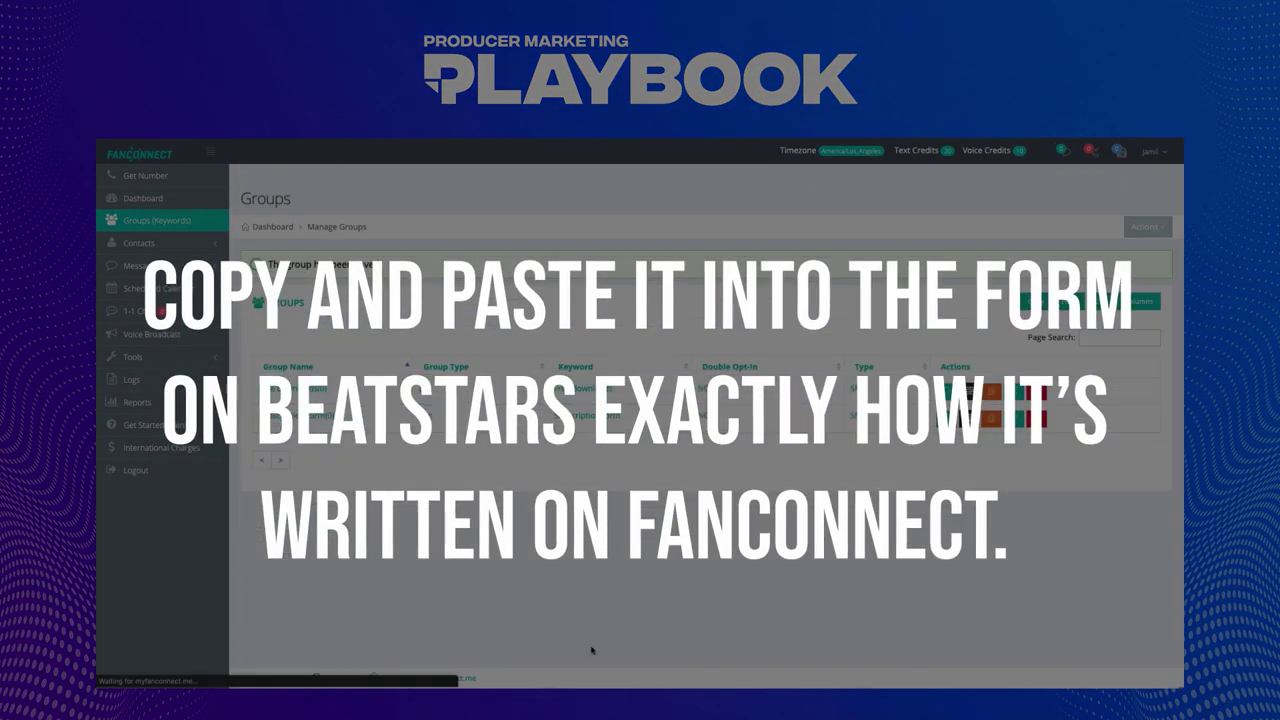
{"action": "left_click", "coordinate": [1145, 226]}
{"action": "left_click", "coordinate": [1133, 251]}
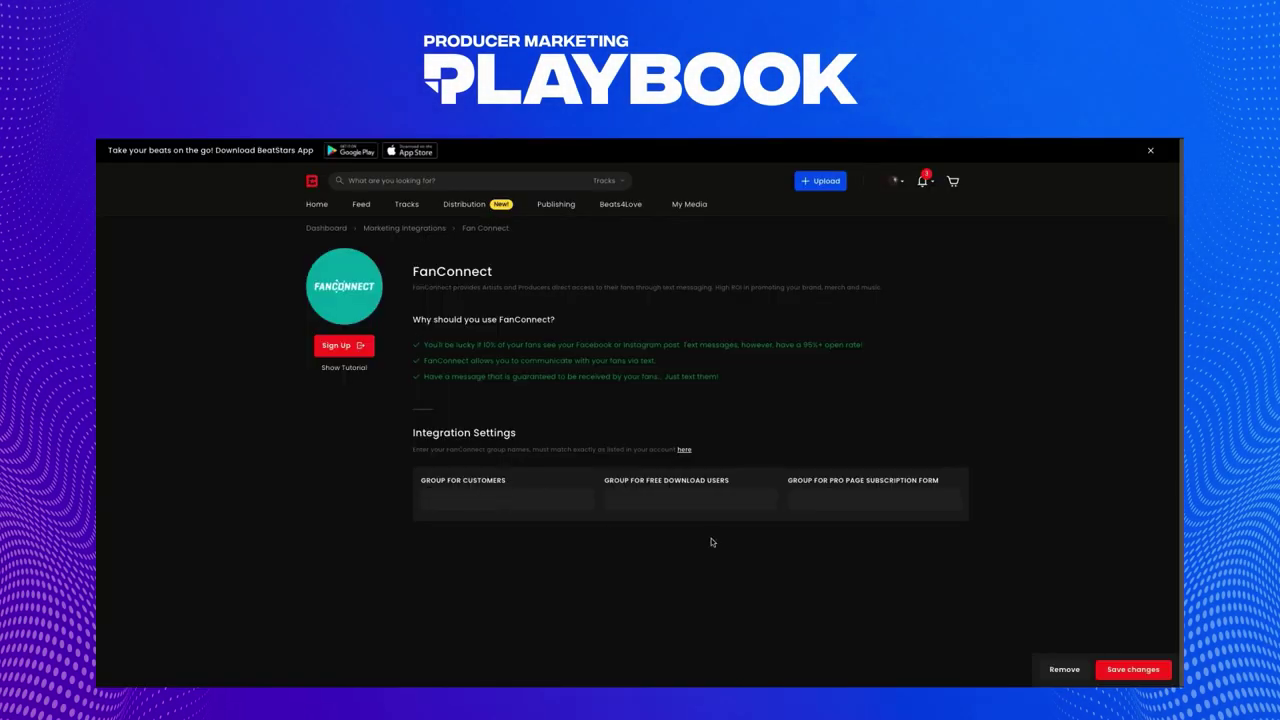
In the BeatStars FanConnect integration settings, set the group for free download users to "Free downloads" and save.
{"action": "left_click", "coordinate": [718, 500]}
{"action": "type", "text": "Free downloads"}
{"action": "left_click", "coordinate": [1132, 669]}
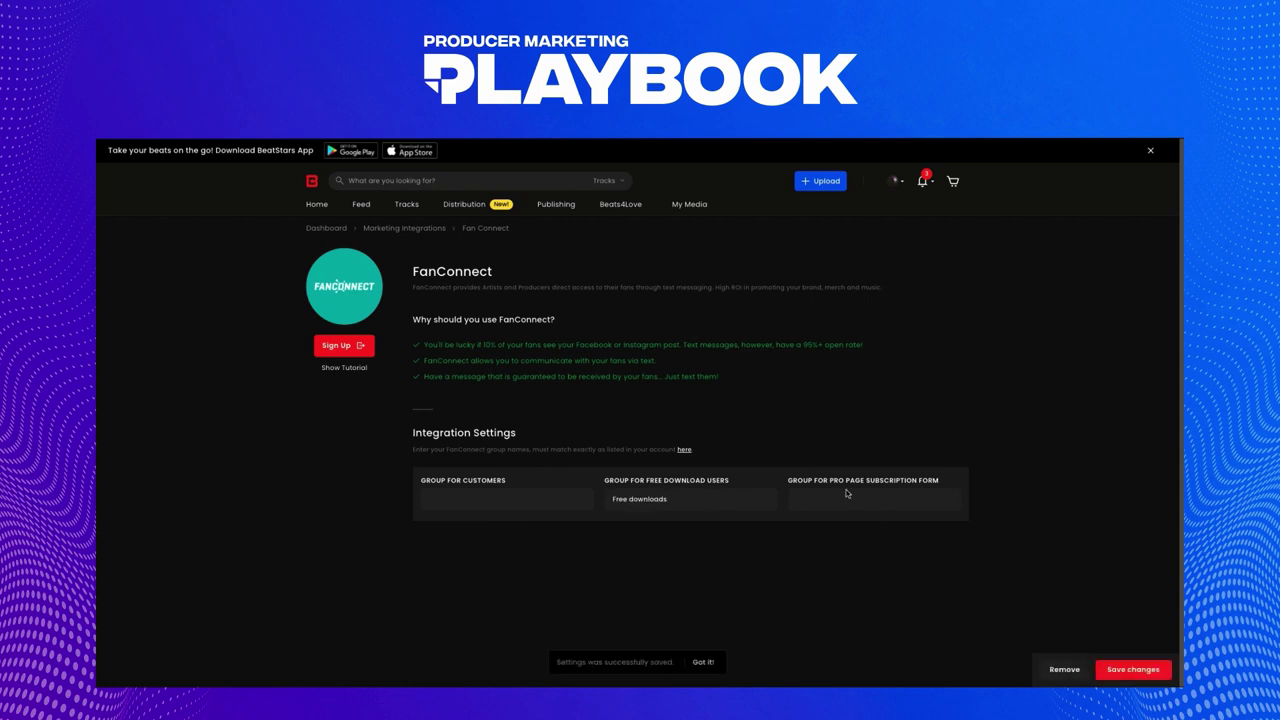
{"action": "left_click", "coordinate": [698, 668]}
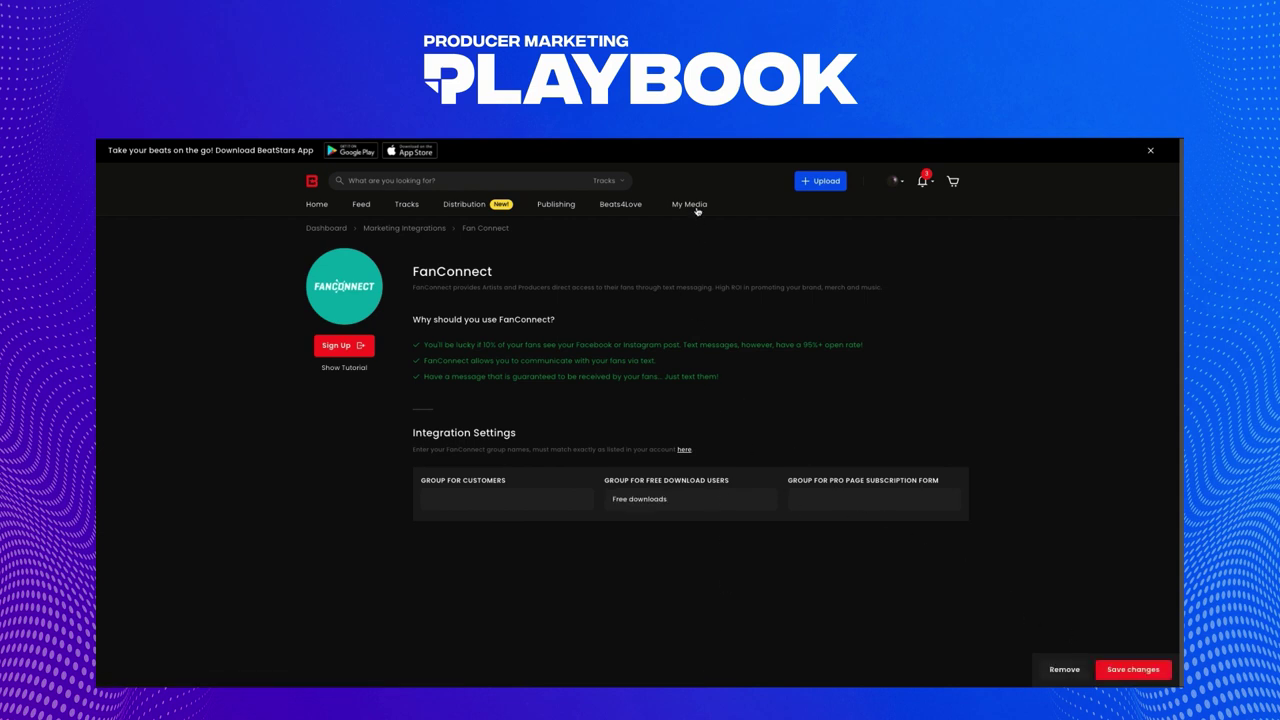
Open the Ancient Geometry track for editing and save it with downloaders required to "Capture email only".
{"action": "mouse_move", "coordinate": [692, 206]}
{"action": "left_click", "coordinate": [462, 249]}
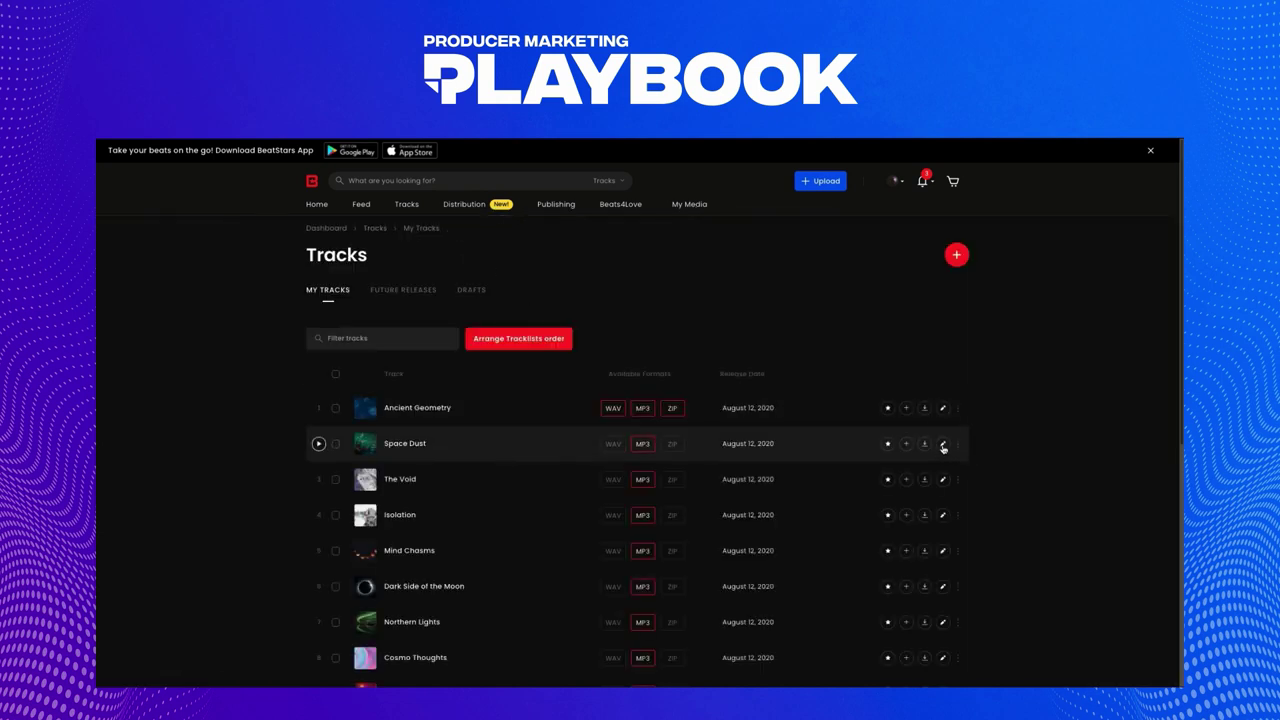
{"action": "left_click", "coordinate": [942, 408]}
{"action": "scroll", "coordinate": [772, 552], "scroll_direction": "down", "scroll_amount": 3}
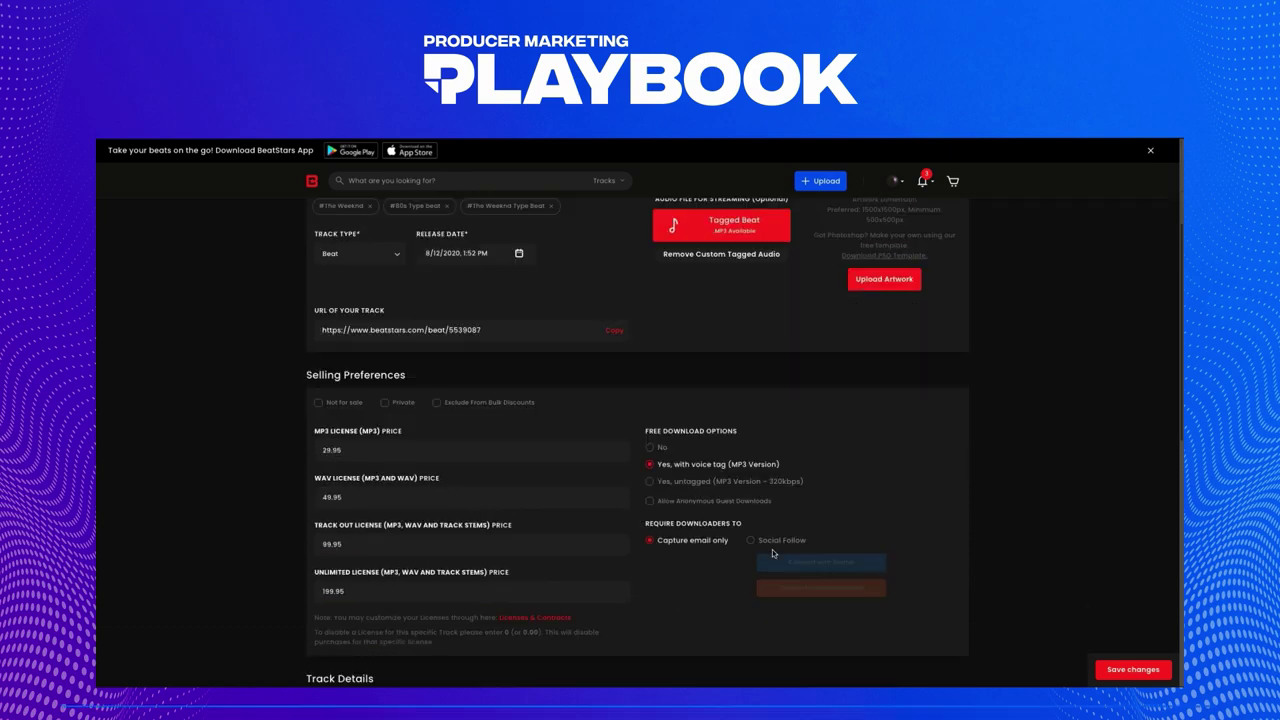
{"action": "scroll", "coordinate": [772, 550], "scroll_direction": "down", "scroll_amount": 2}
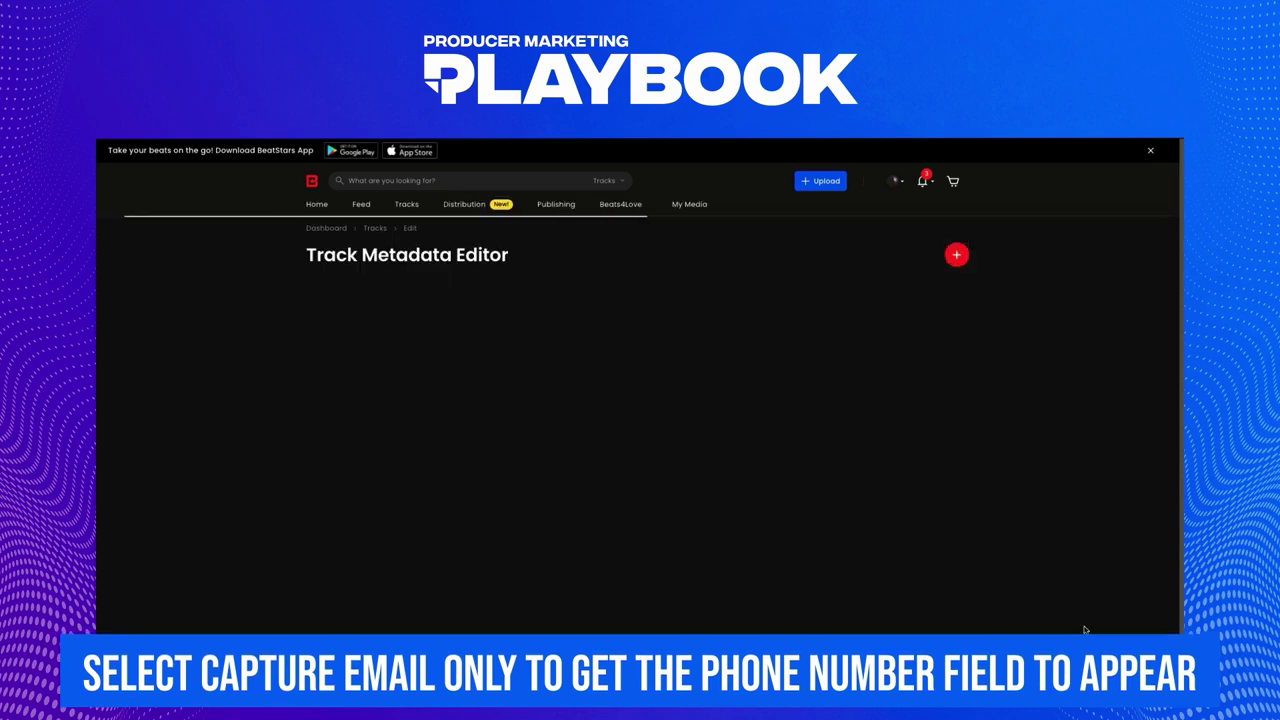
Enable FanConnect in the Pro Page's contact list subscription form with the group name "Subscription form", and save.
{"action": "mouse_move", "coordinate": [689, 204]}
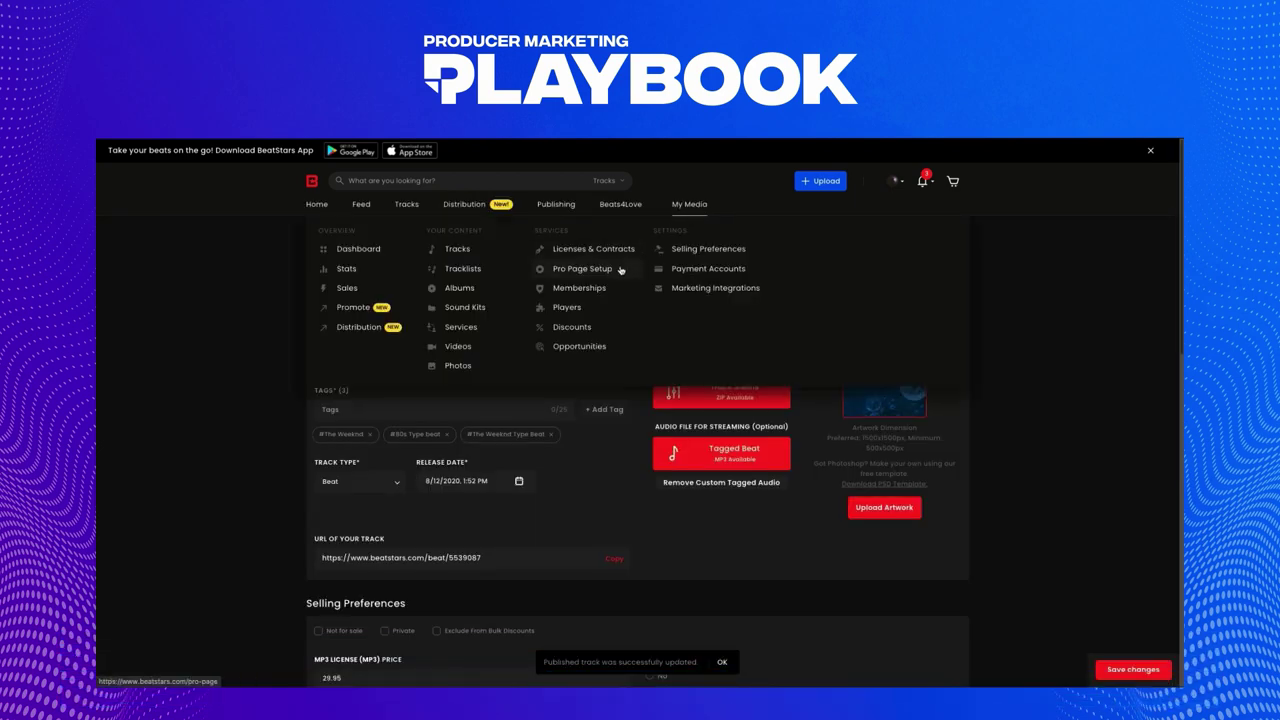
{"action": "left_click", "coordinate": [621, 268]}
{"action": "scroll", "coordinate": [670, 541], "scroll_direction": "down", "scroll_amount": 6}
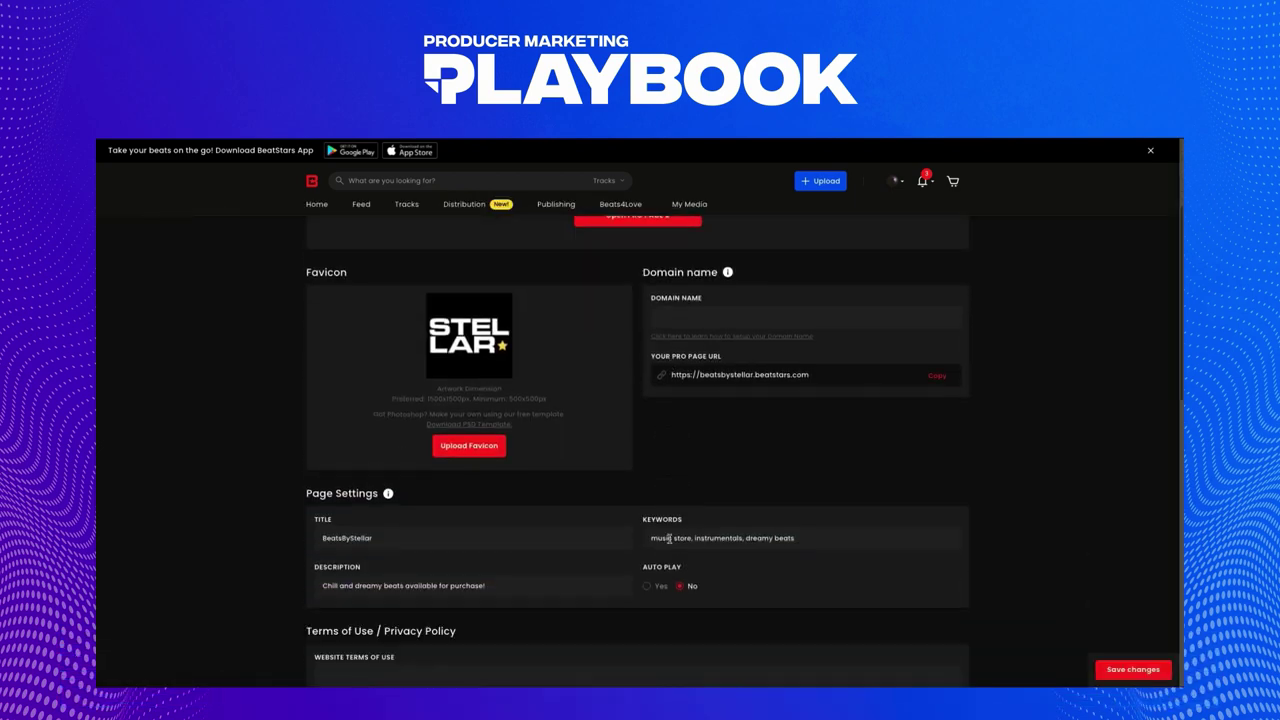
{"action": "scroll", "coordinate": [669, 541], "scroll_direction": "down", "scroll_amount": 1}
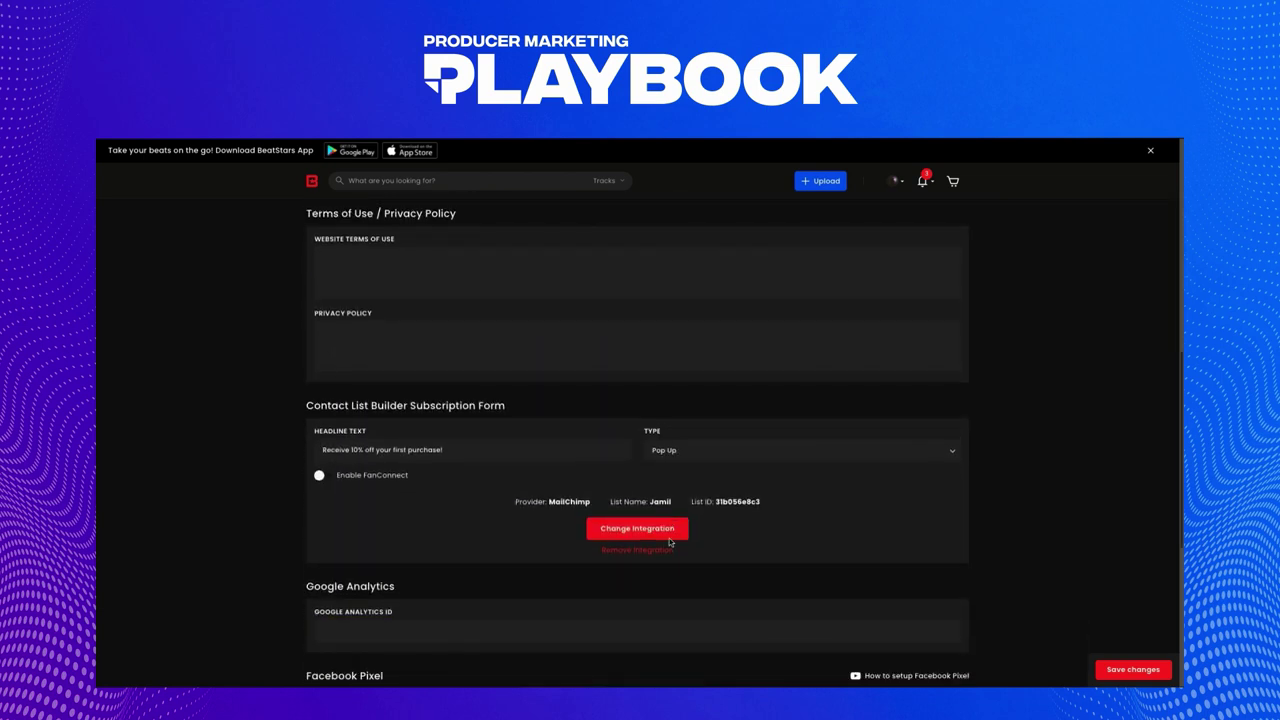
{"action": "left_click", "coordinate": [323, 438]}
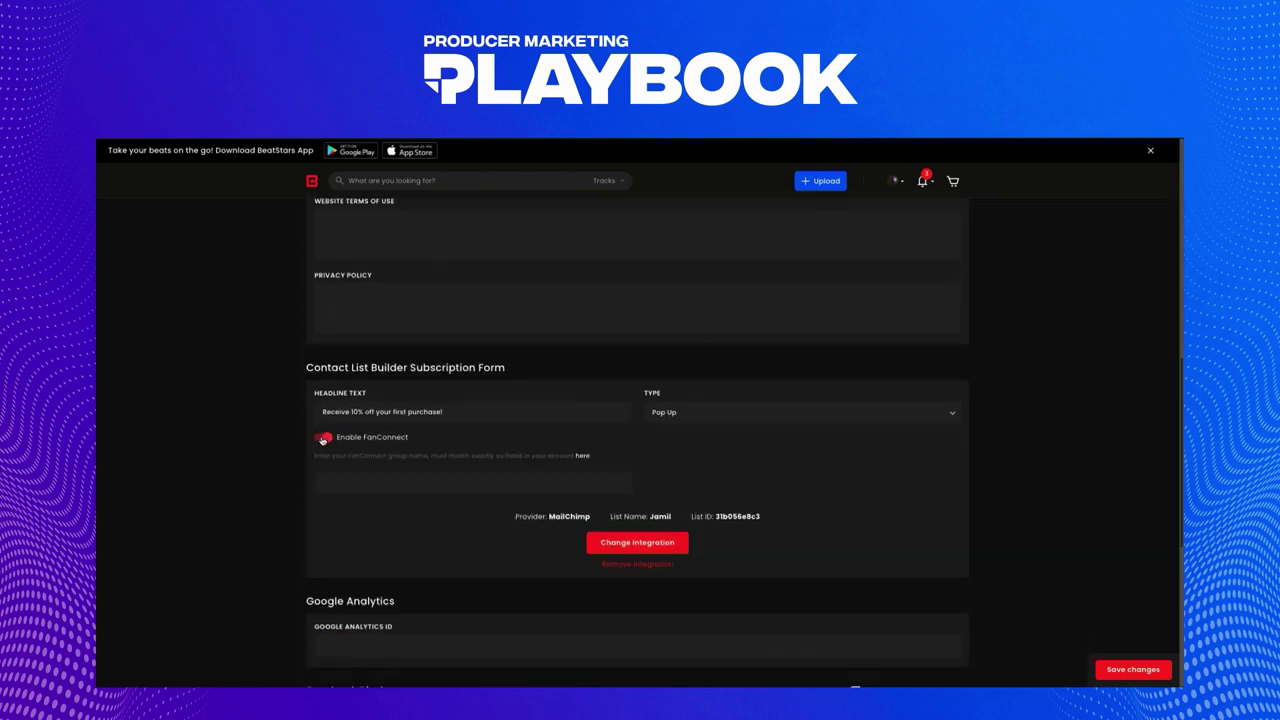
{"action": "left_click", "coordinate": [431, 481]}
{"action": "type", "text": "Subscription form"}
{"action": "left_click", "coordinate": [1115, 668]}
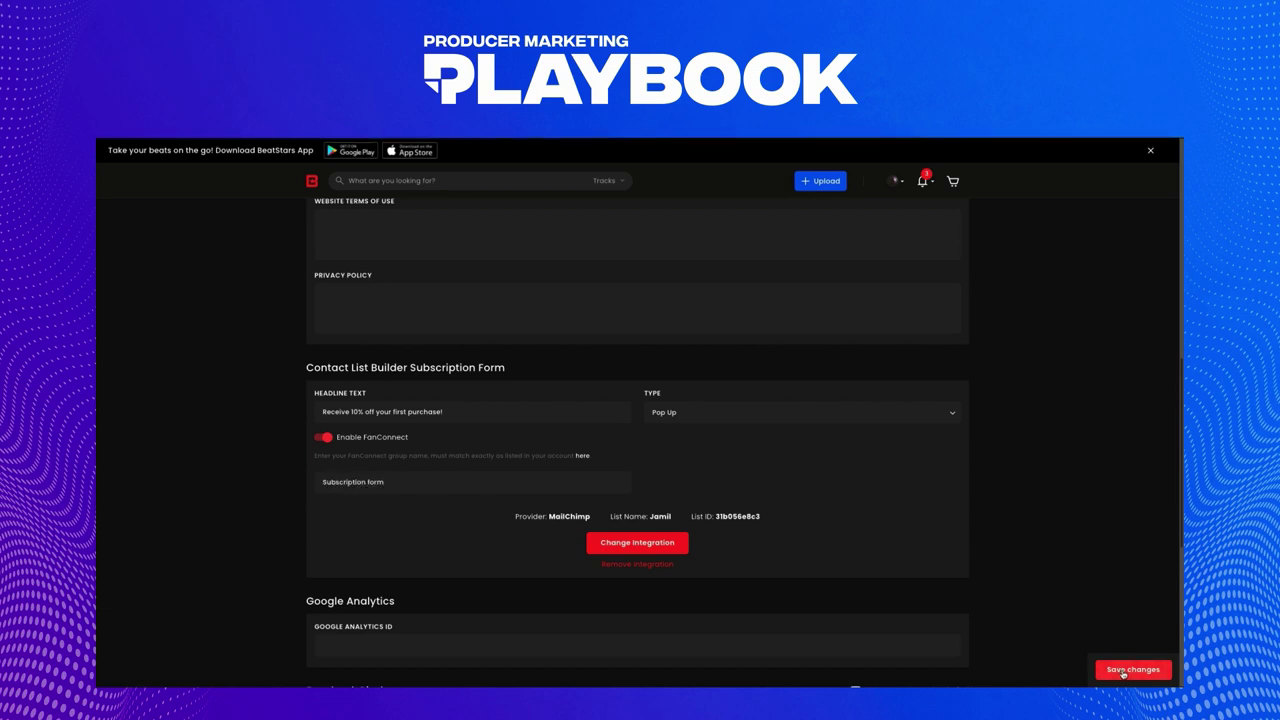
Set the form's headline to "Signup for our email and text list for 10% off your purchase and more future discounts" and save.
{"action": "triple_click", "coordinate": [510, 404]}
{"action": "type", "text": "Signup for our email and t"}
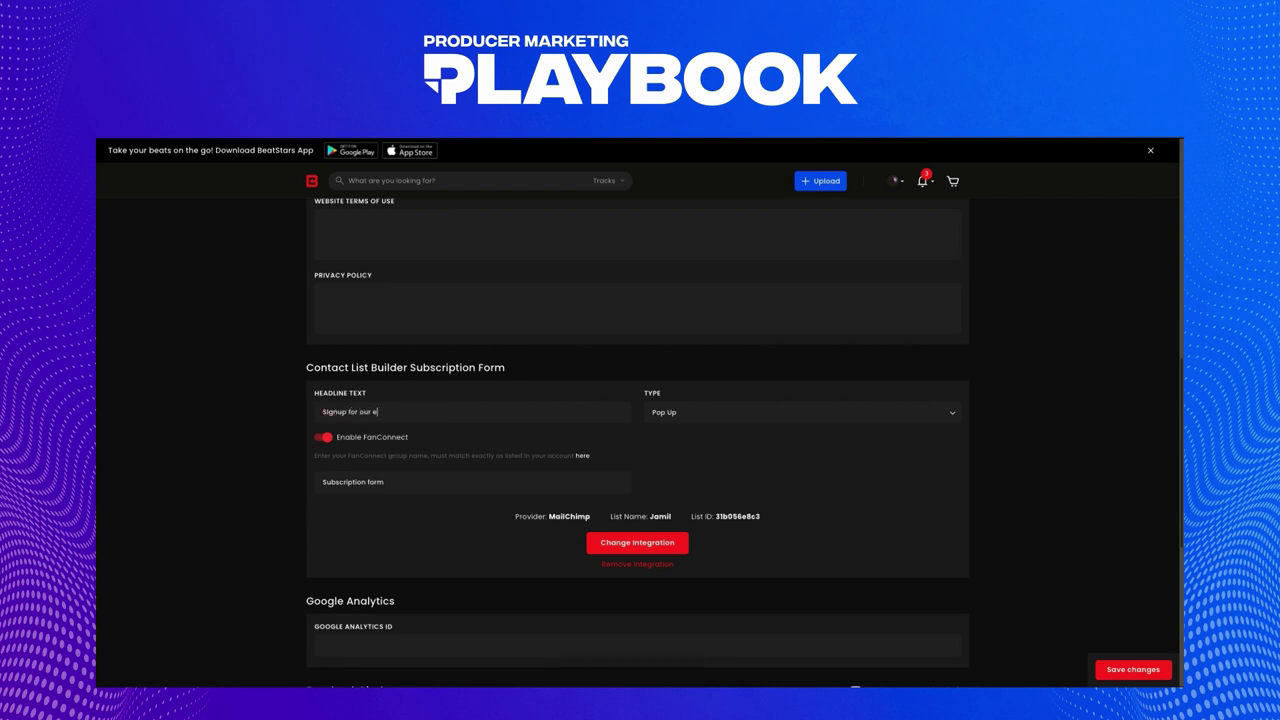
{"action": "type", "text": "ext list for 10% off your purchase and more future discounts"}
{"action": "left_click", "coordinate": [1129, 675]}
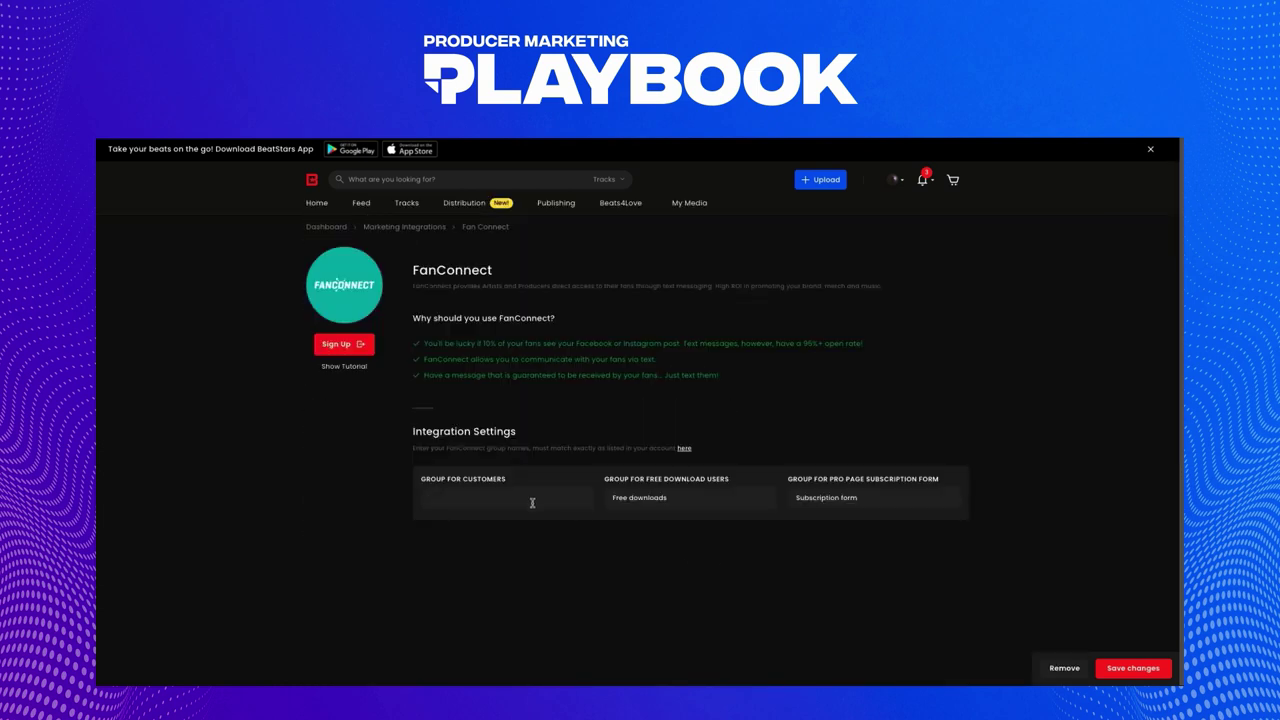
Set the group for customers to "Buyers" in the FanConnect integration settings and save.
{"action": "type", "text": "s"}
{"action": "left_click", "coordinate": [1151, 669]}
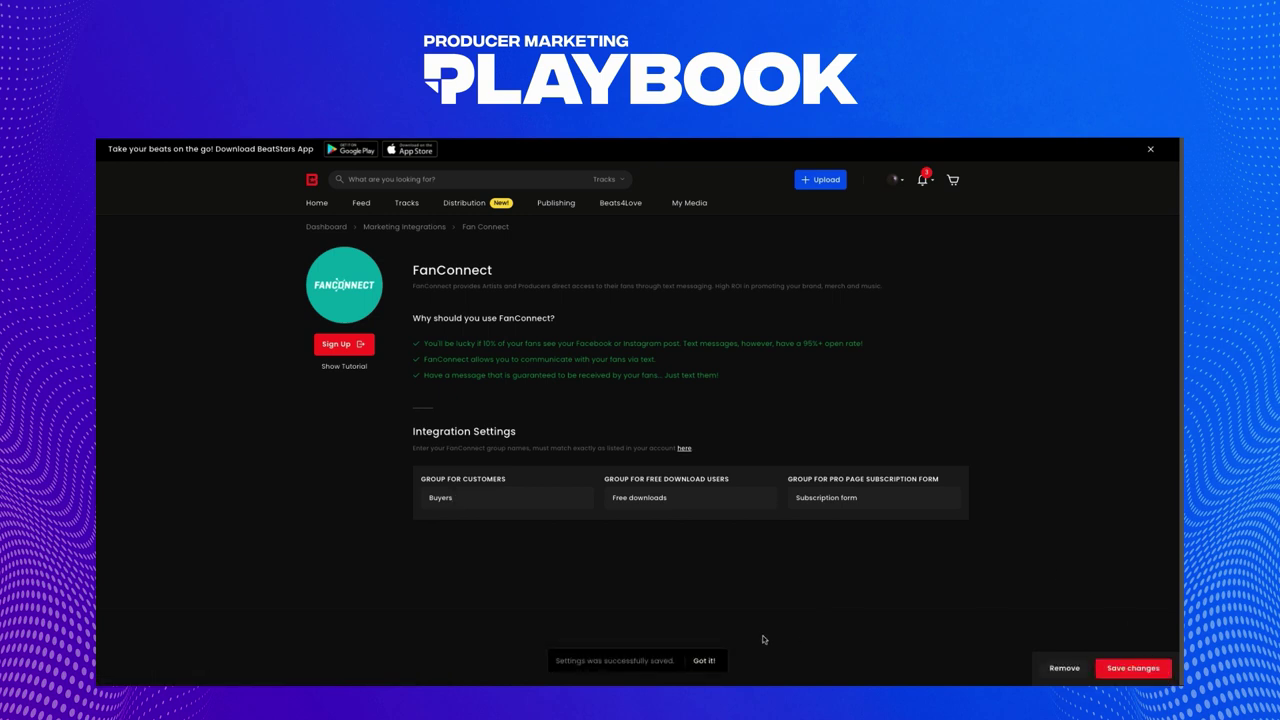
{"action": "left_click", "coordinate": [704, 661]}
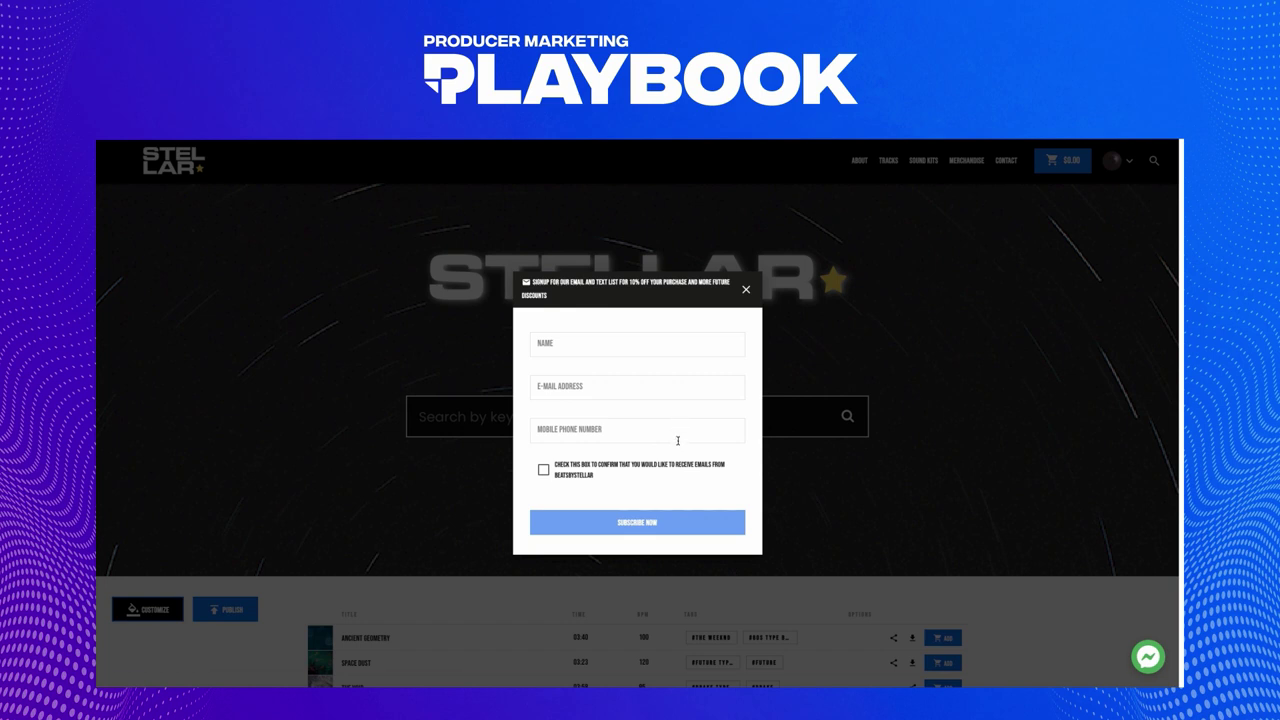
Fill the Pro Page signup pop-up with the saved contact's name, e-mail and phone, accept the e-mail consent, and subscribe.
{"action": "left_click", "coordinate": [661, 339]}
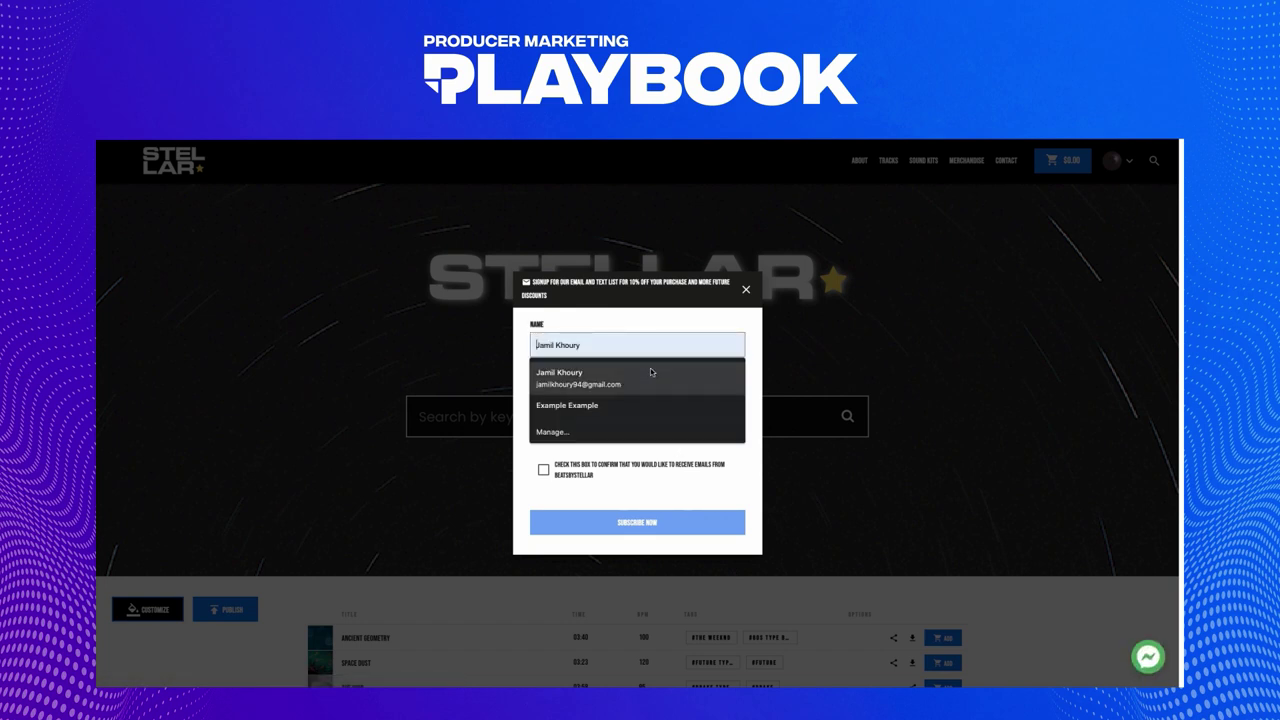
{"action": "left_click", "coordinate": [650, 368]}
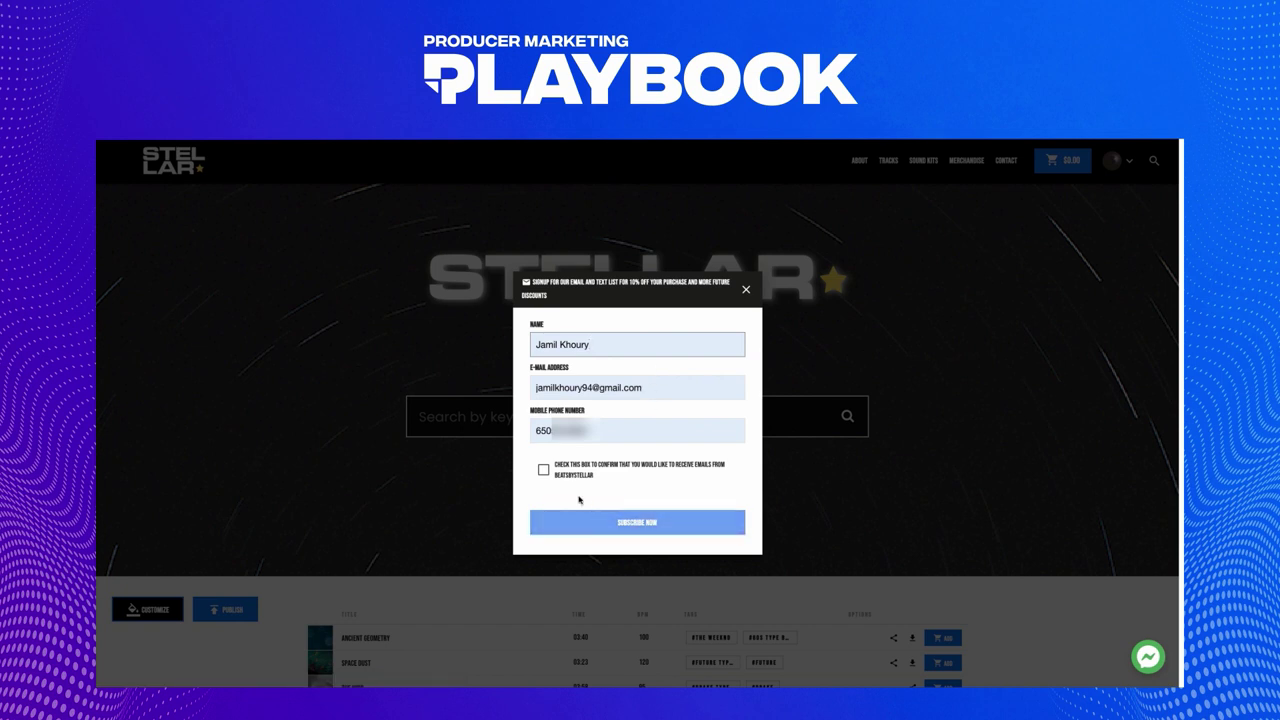
{"action": "left_click", "coordinate": [544, 472]}
{"action": "left_click", "coordinate": [629, 524]}
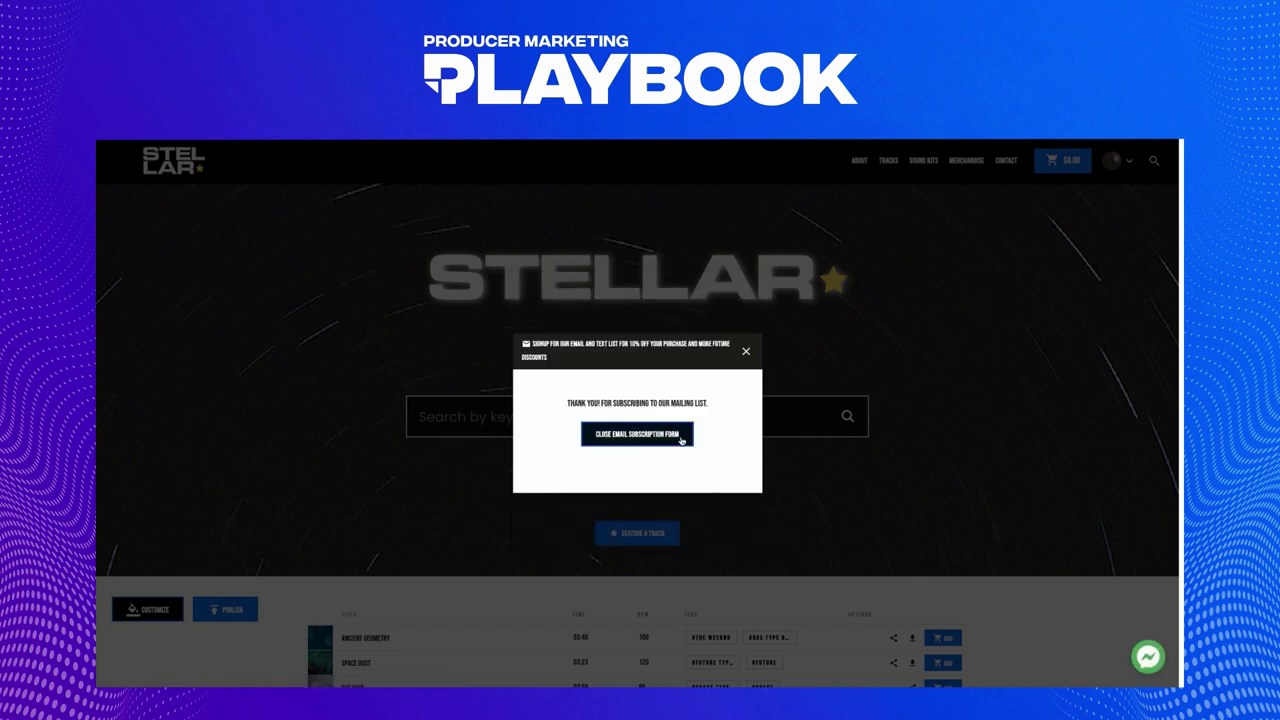
Close the signup pop-up, then request the free download of Ancient Geometry with the saved contact details and e-mail consent, and close its dialog.
{"action": "left_click", "coordinate": [660, 439]}
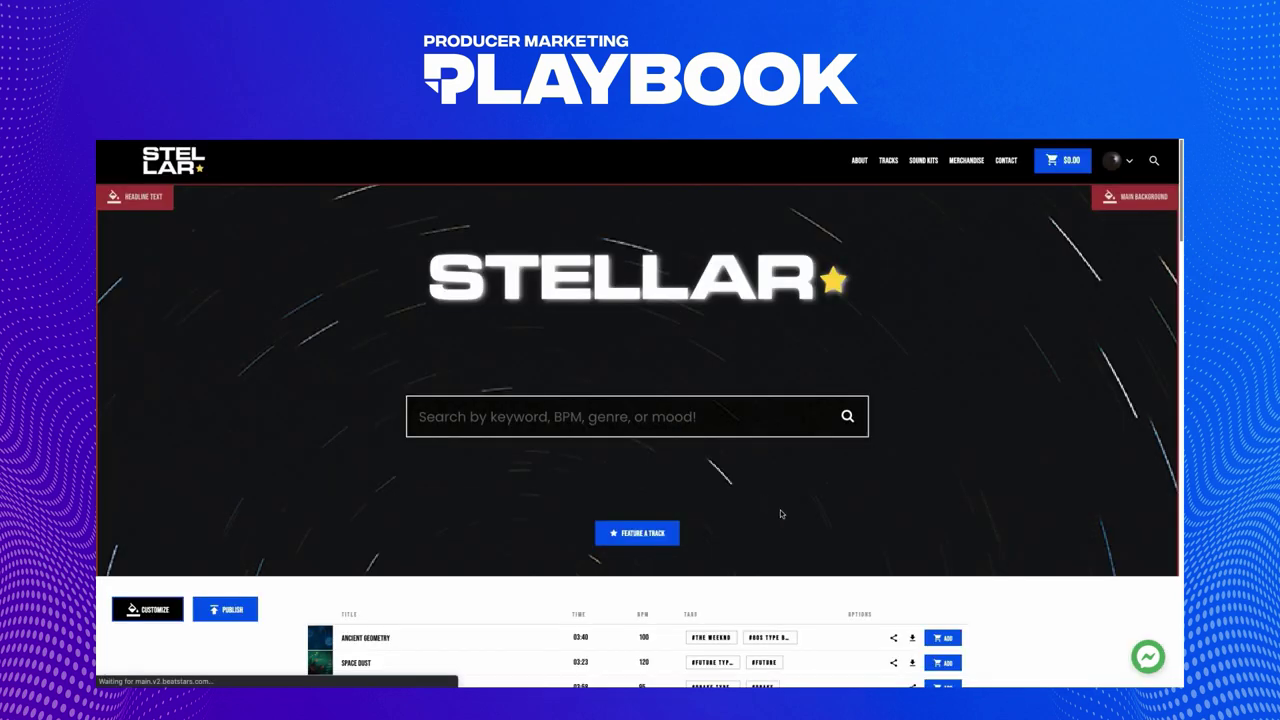
{"action": "scroll", "coordinate": [906, 570], "scroll_direction": "down", "scroll_amount": 1}
{"action": "scroll", "coordinate": [906, 570], "scroll_direction": "down", "scroll_amount": 1}
{"action": "left_click", "coordinate": [912, 489]}
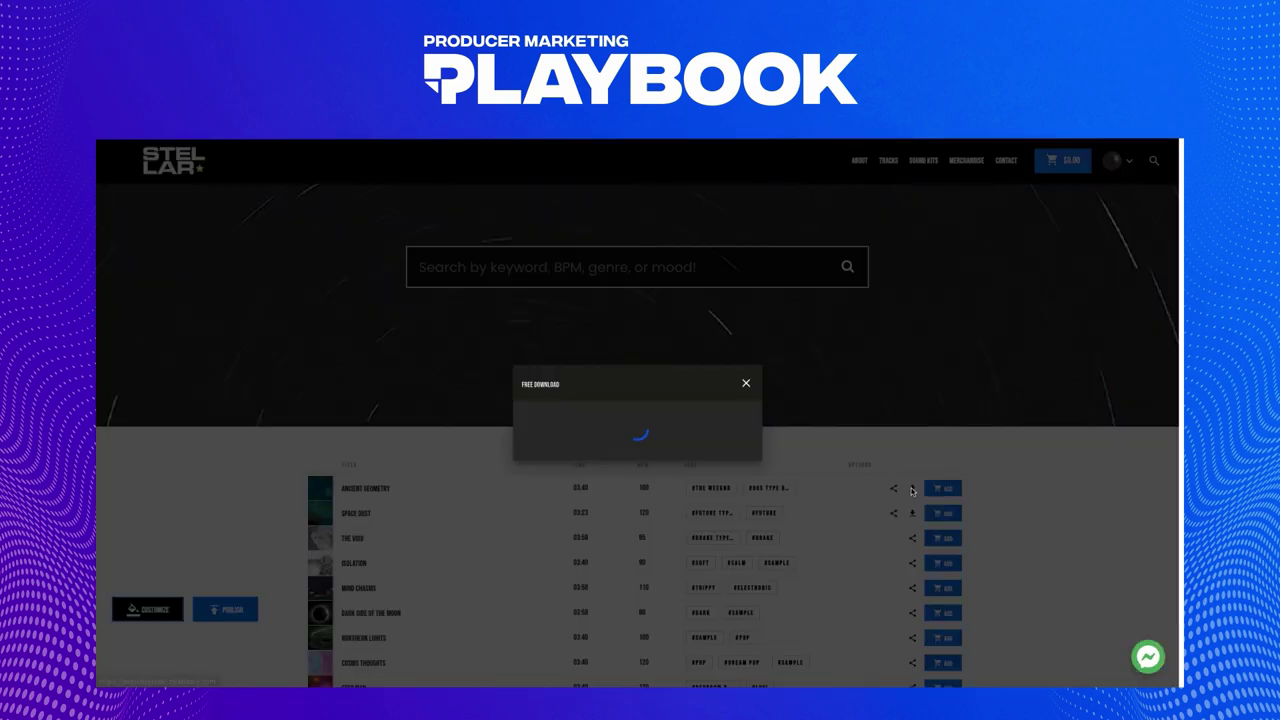
{"action": "left_click", "coordinate": [634, 464]}
{"action": "left_click", "coordinate": [602, 494]}
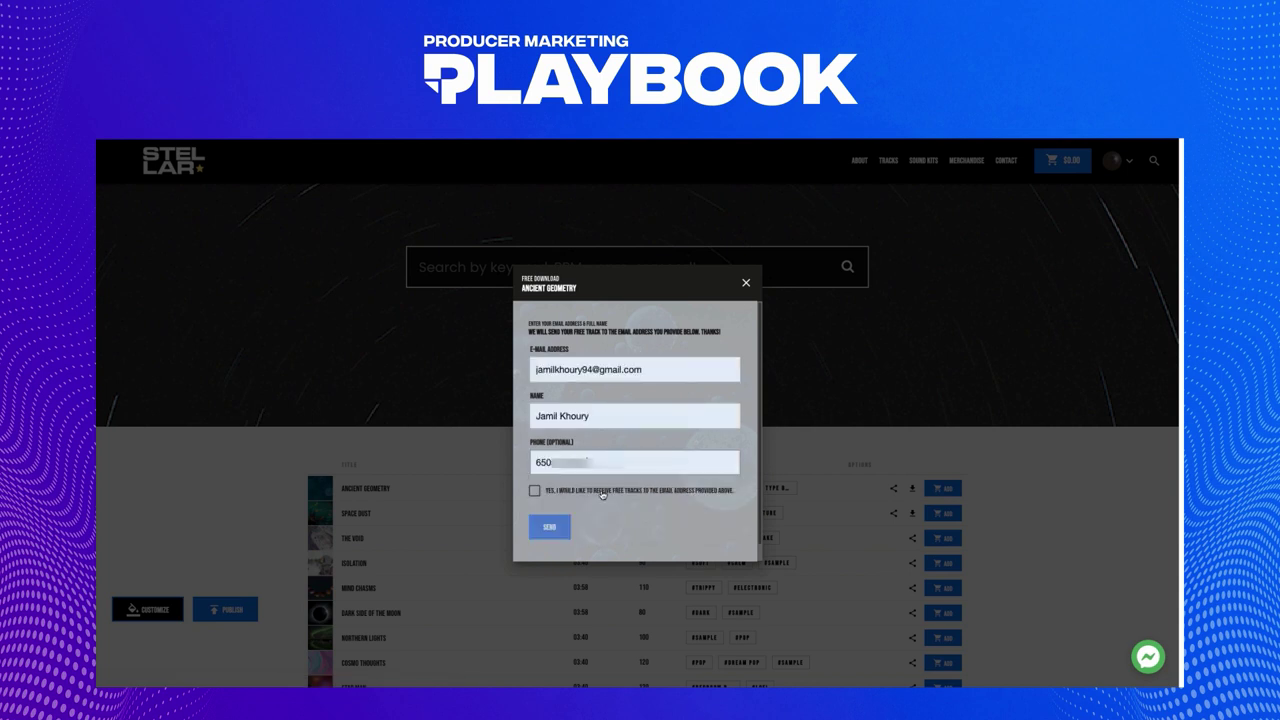
{"action": "left_click", "coordinate": [535, 491]}
{"action": "left_click", "coordinate": [551, 533]}
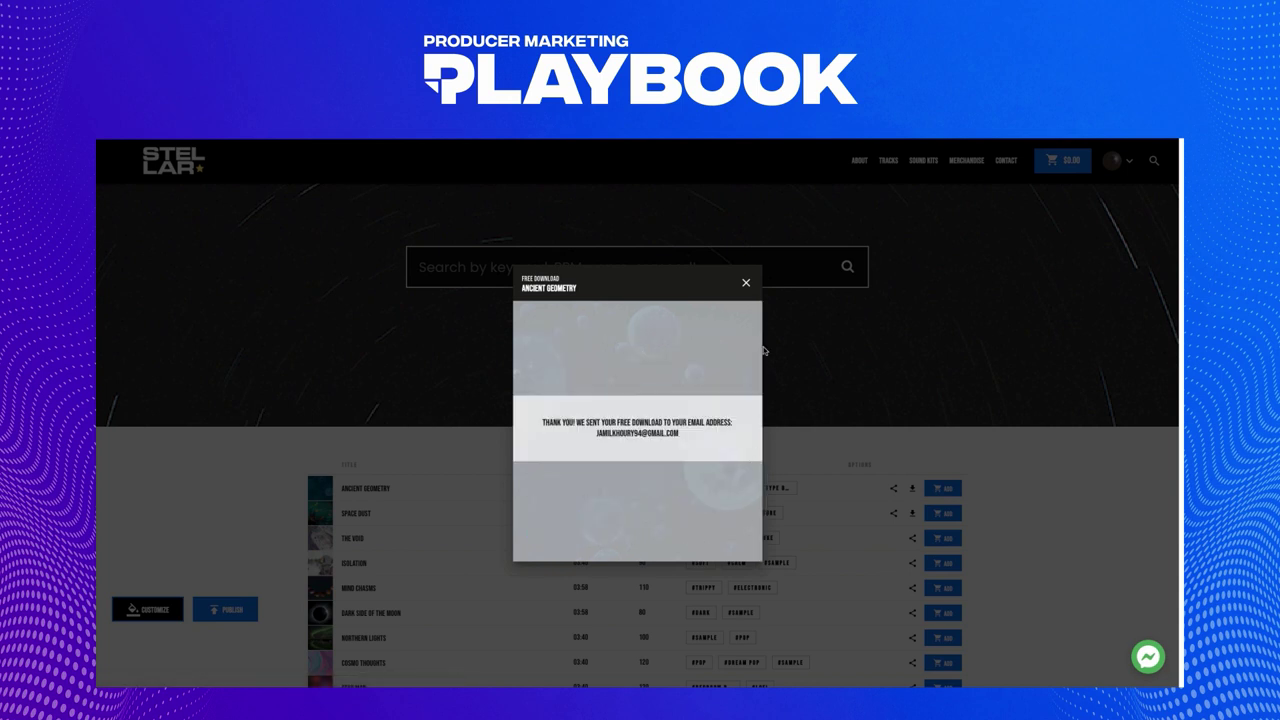
{"action": "left_click", "coordinate": [746, 285]}
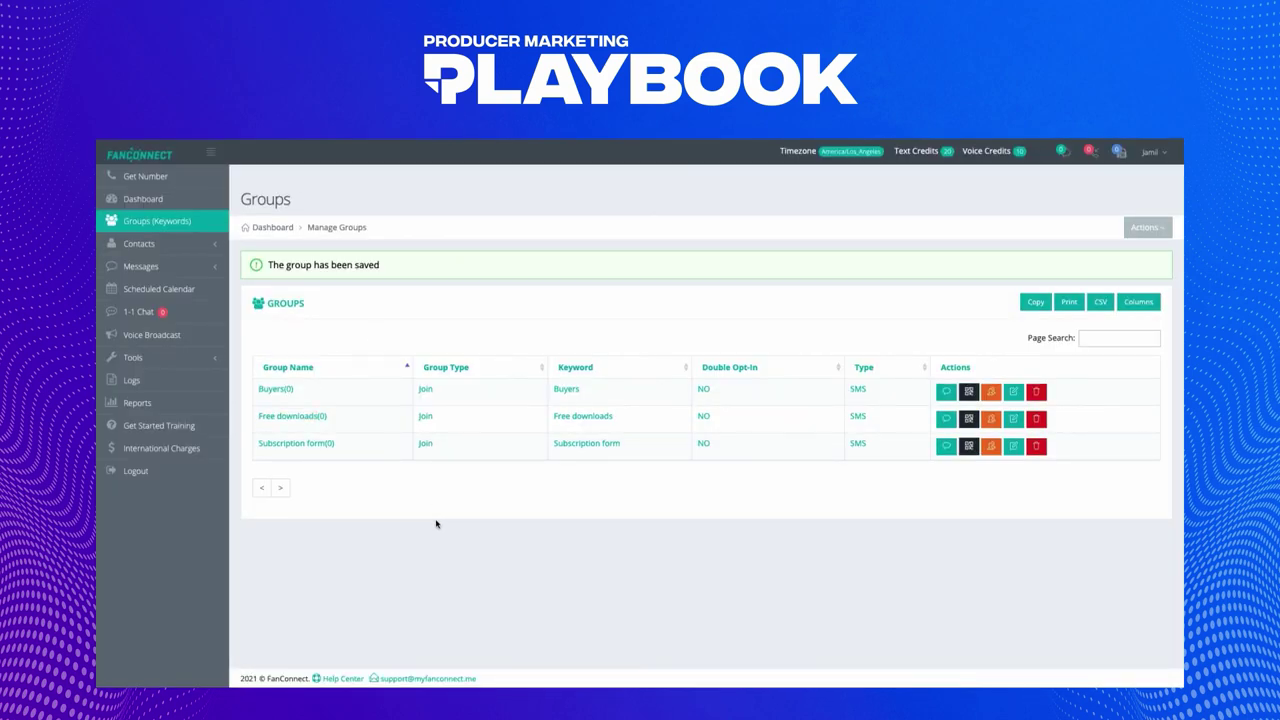
Switch to the FanConnect groups list, check the groups, and start a new message to the Subscription form group.
{"action": "left_click", "coordinate": [310, 419]}
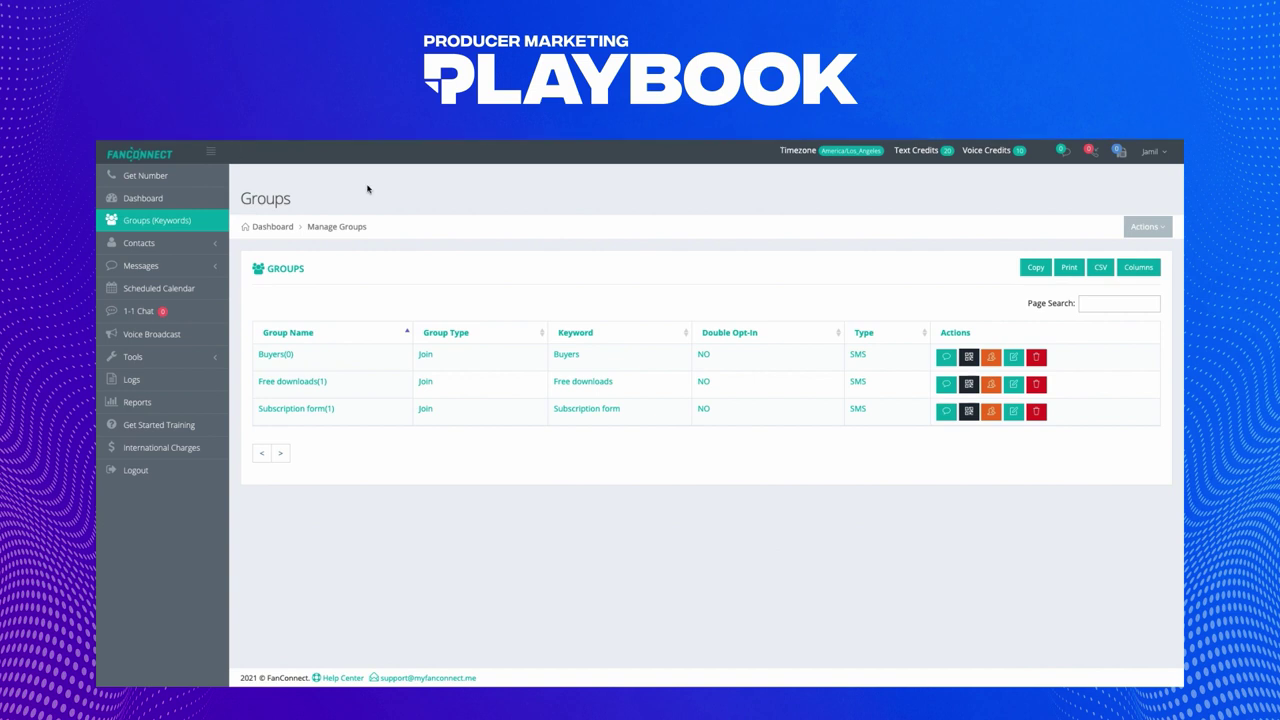
{"action": "left_click", "coordinate": [946, 413]}
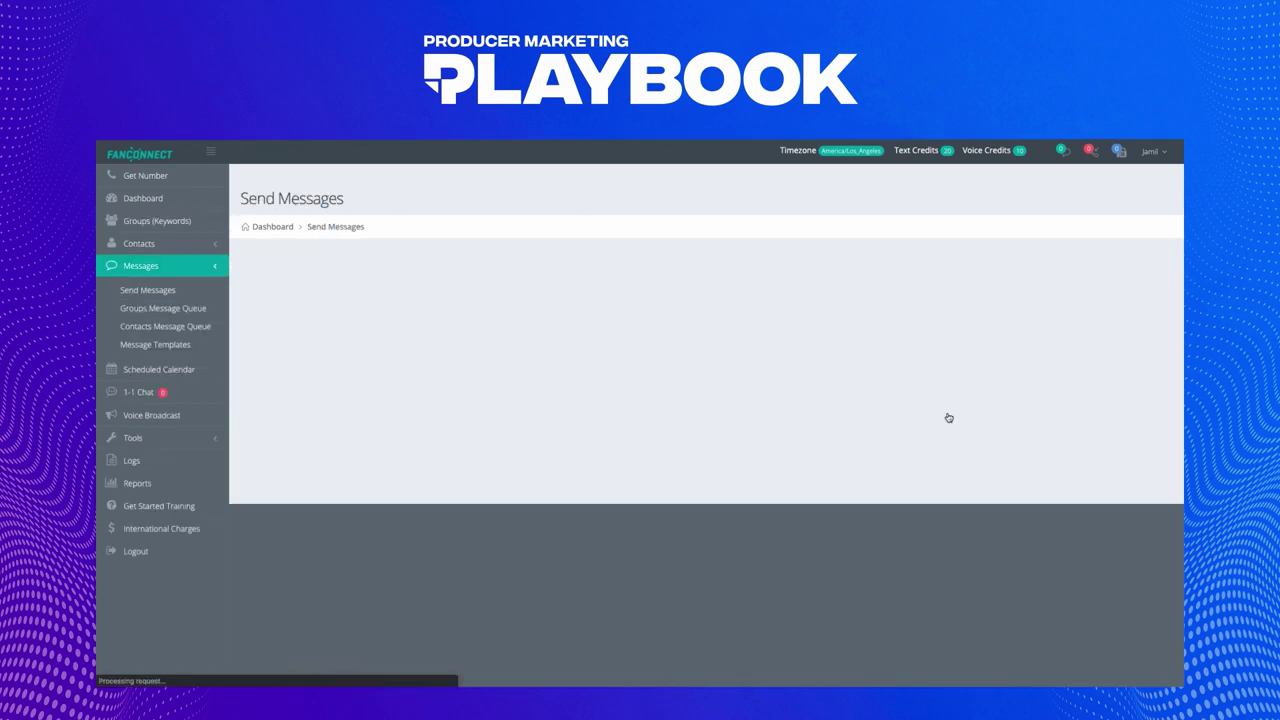
{"action": "scroll", "coordinate": [622, 488], "scroll_direction": "down", "scroll_amount": 1}
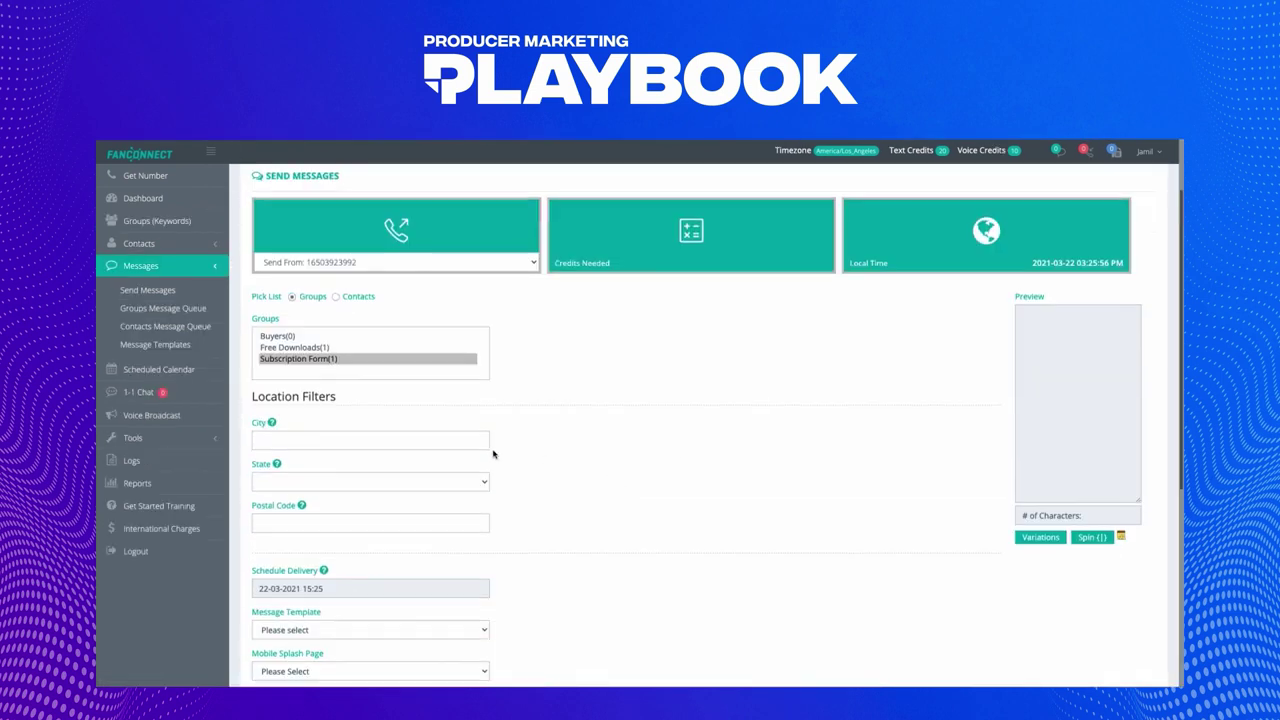
Set the message's location filters to the city Los Angeles and the state New York.
{"action": "scroll", "coordinate": [491, 448], "scroll_direction": "down", "scroll_amount": 2}
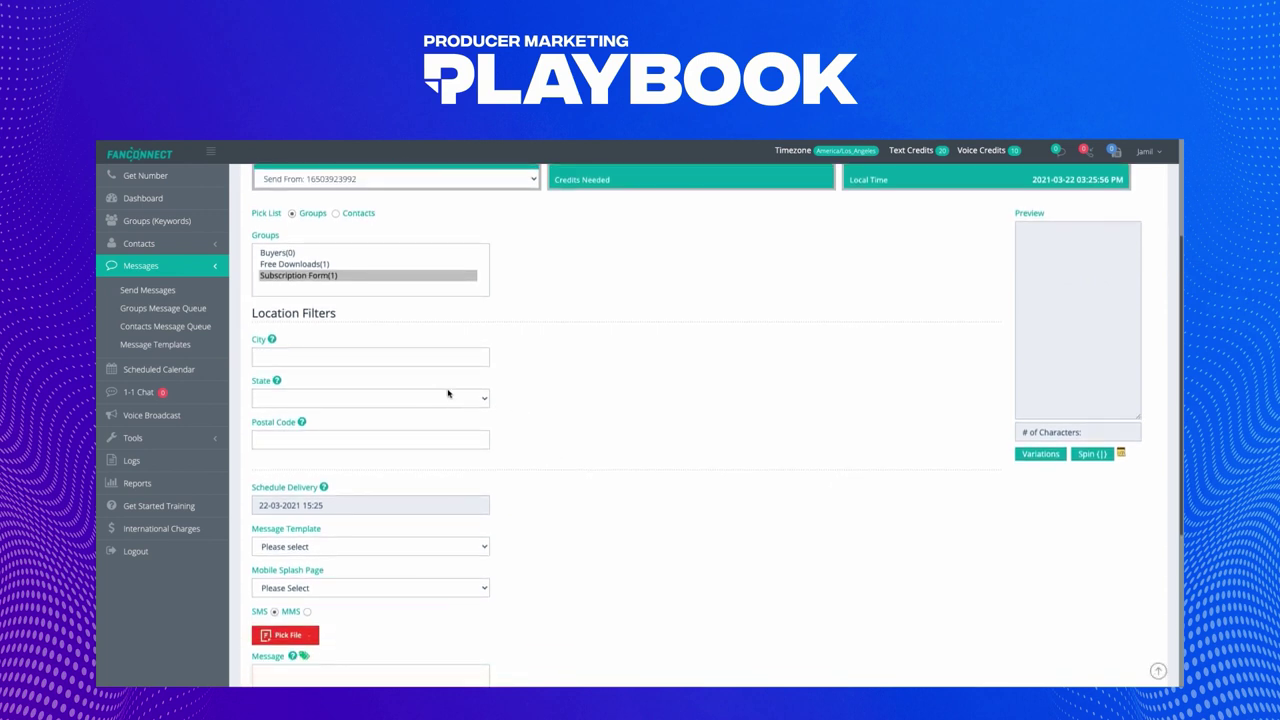
{"action": "left_click", "coordinate": [418, 357]}
{"action": "type", "text": "Los Angeles"}
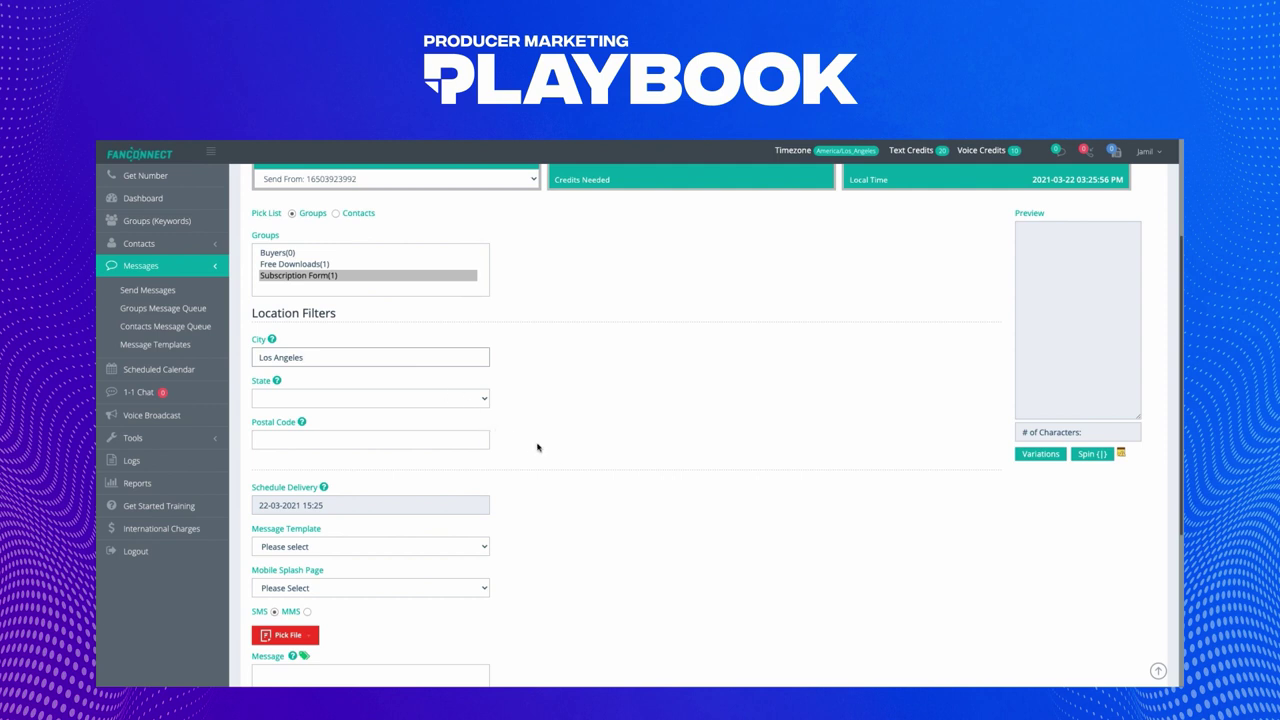
{"action": "scroll", "coordinate": [537, 447], "scroll_direction": "down", "scroll_amount": 1}
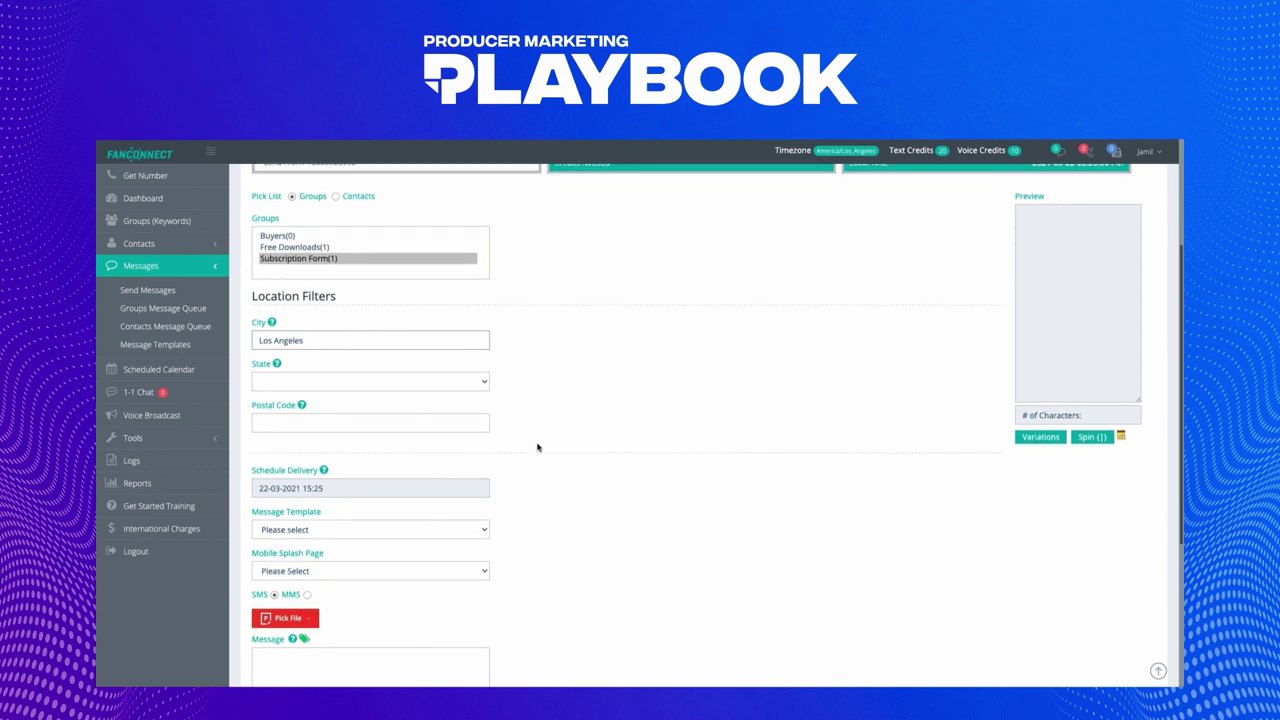
{"action": "left_click", "coordinate": [463, 384]}
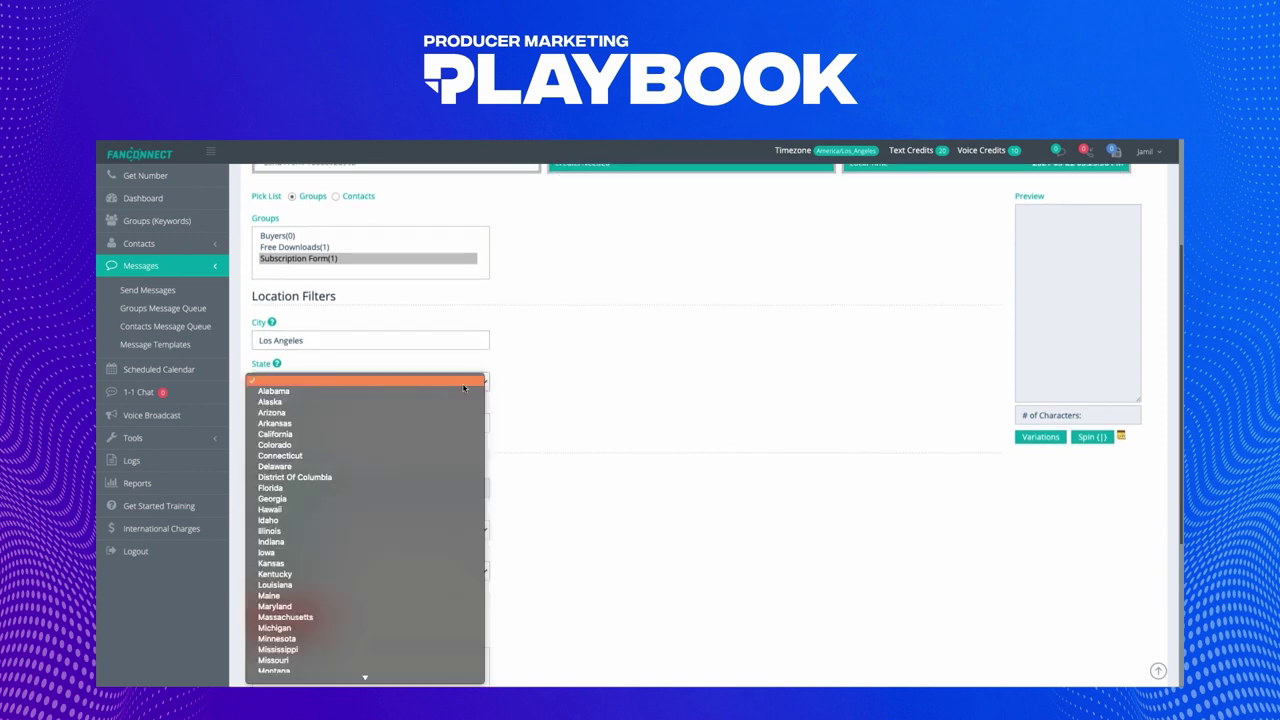
{"action": "scroll", "coordinate": [381, 562], "scroll_direction": "down", "scroll_amount": 5}
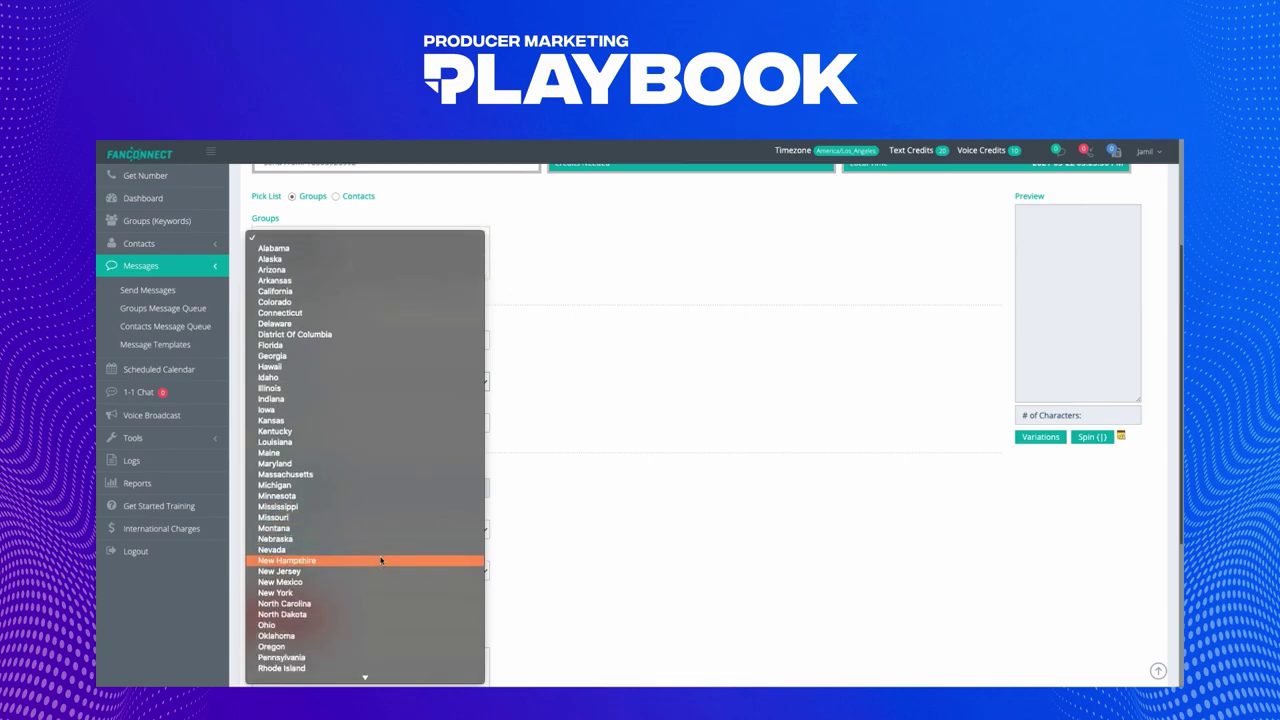
{"action": "scroll", "coordinate": [381, 562], "scroll_direction": "down", "scroll_amount": 1}
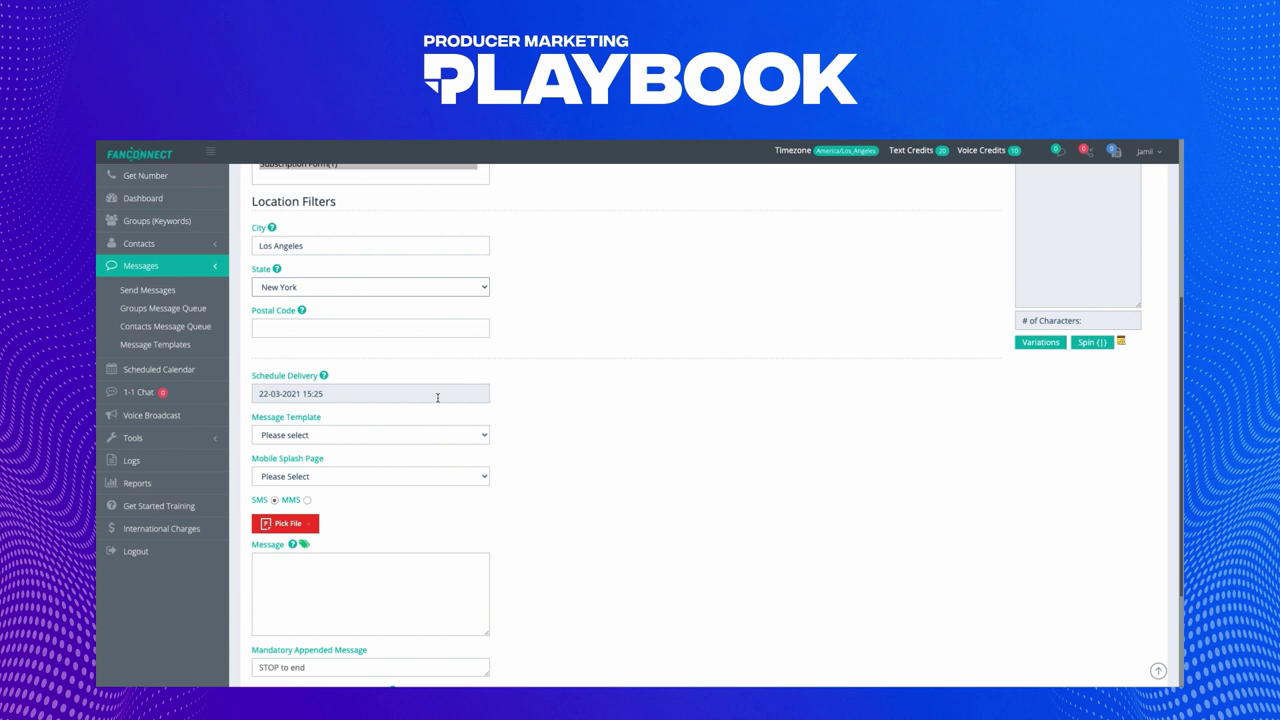
Write the message "Here's your 10% off coupon as promised. Thank you for checking out my beats" with "Promo code: 10percent" as a separate paragraph.
{"action": "scroll", "coordinate": [533, 470], "scroll_direction": "down", "scroll_amount": 1}
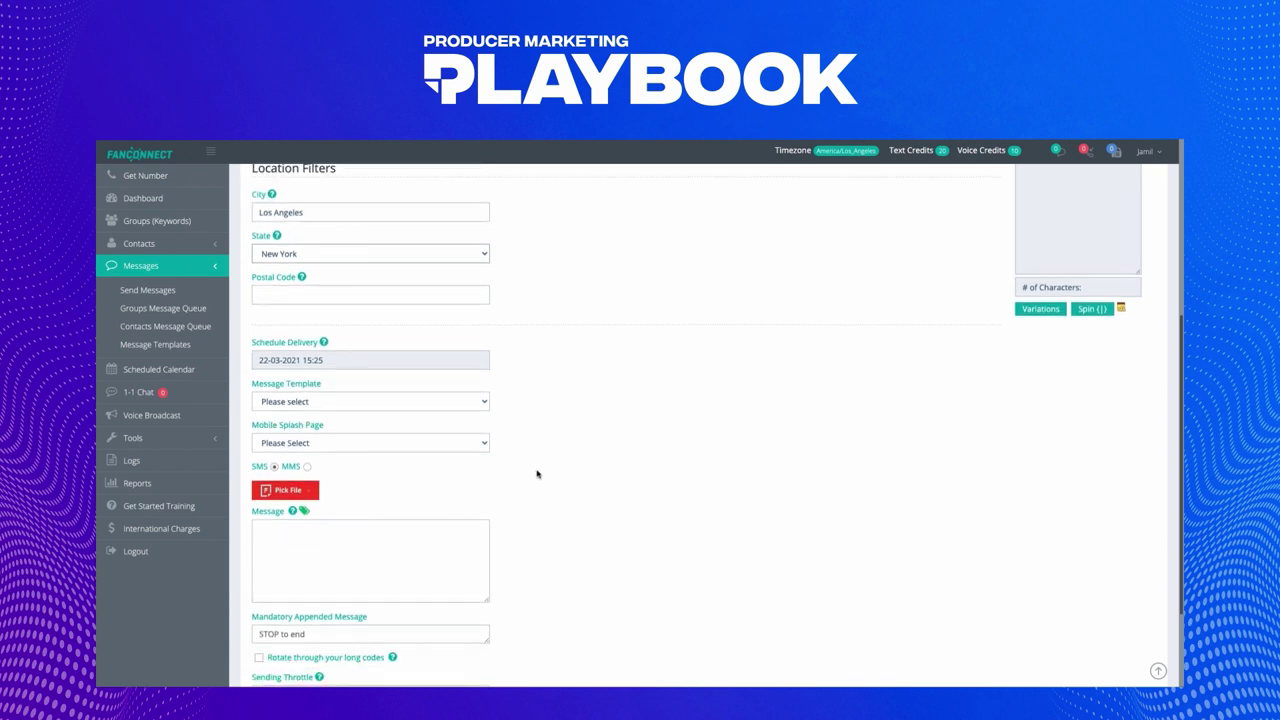
{"action": "scroll", "coordinate": [537, 474], "scroll_direction": "down", "scroll_amount": 2}
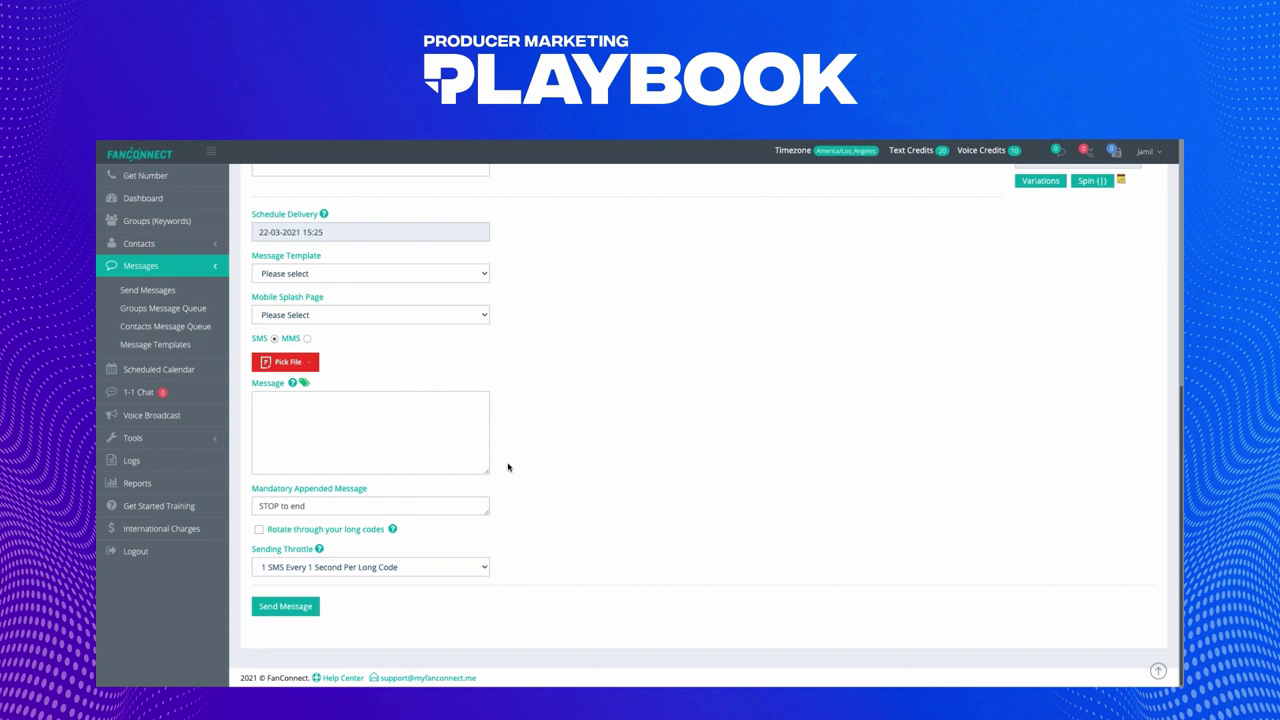
{"action": "type", "text": "Here's your 10% off coupon as promised. Thank you for checking out my beats"}
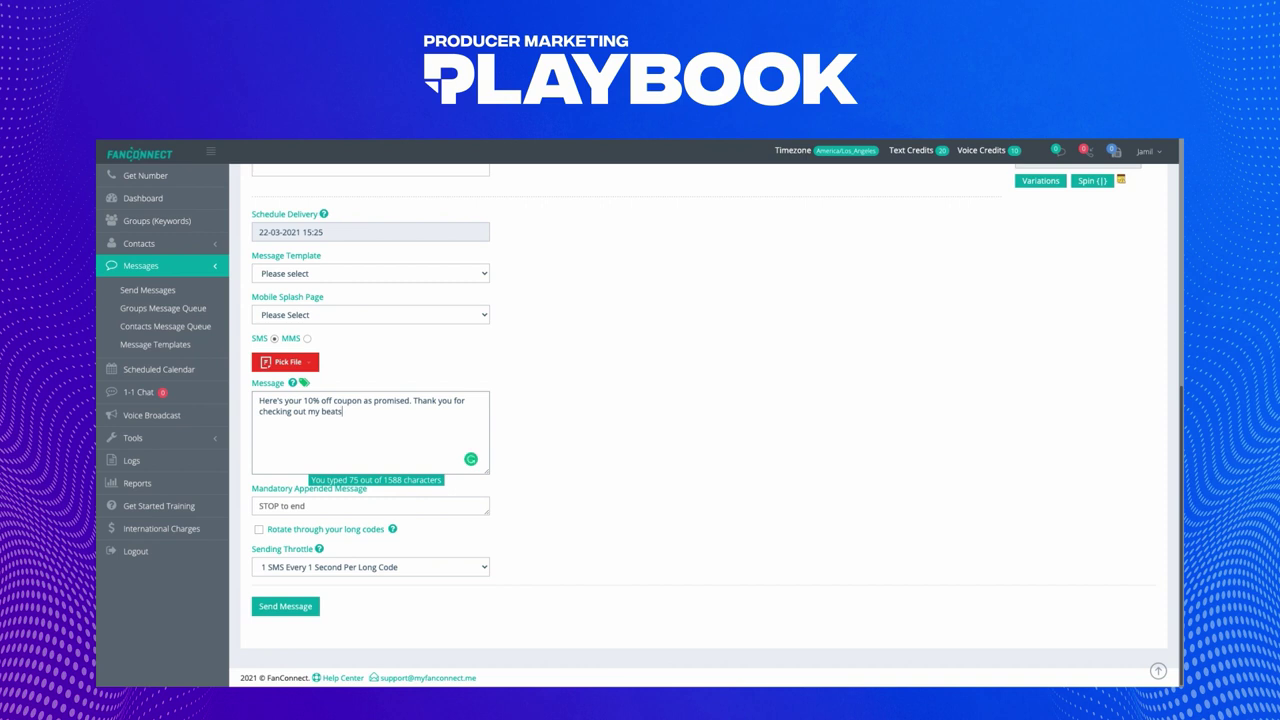
{"action": "type", "text": "Promo code: 10percent"}
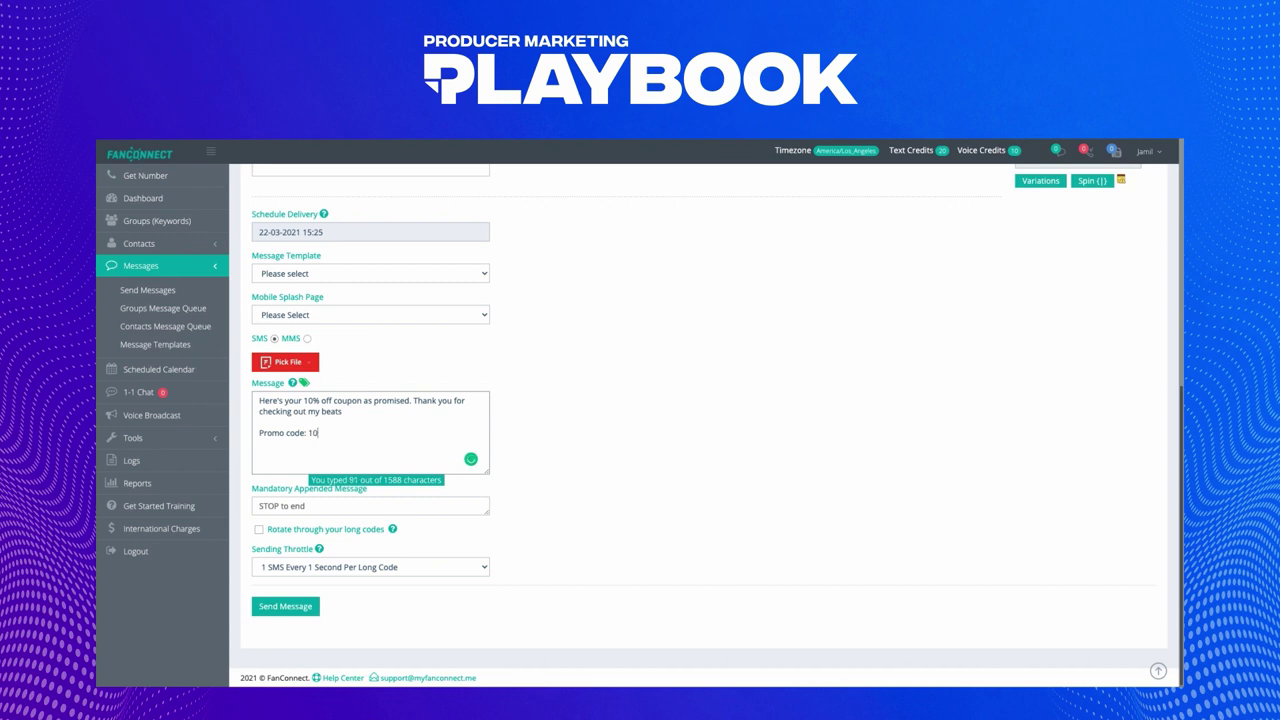